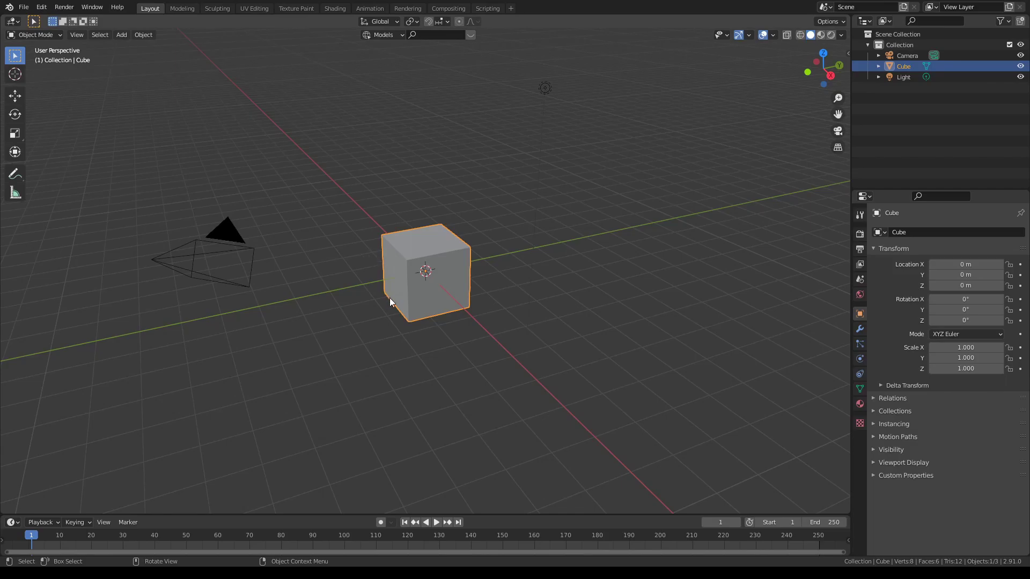
- Delete all the default objects from the scene
key(a)
key(x)
click(386, 294)
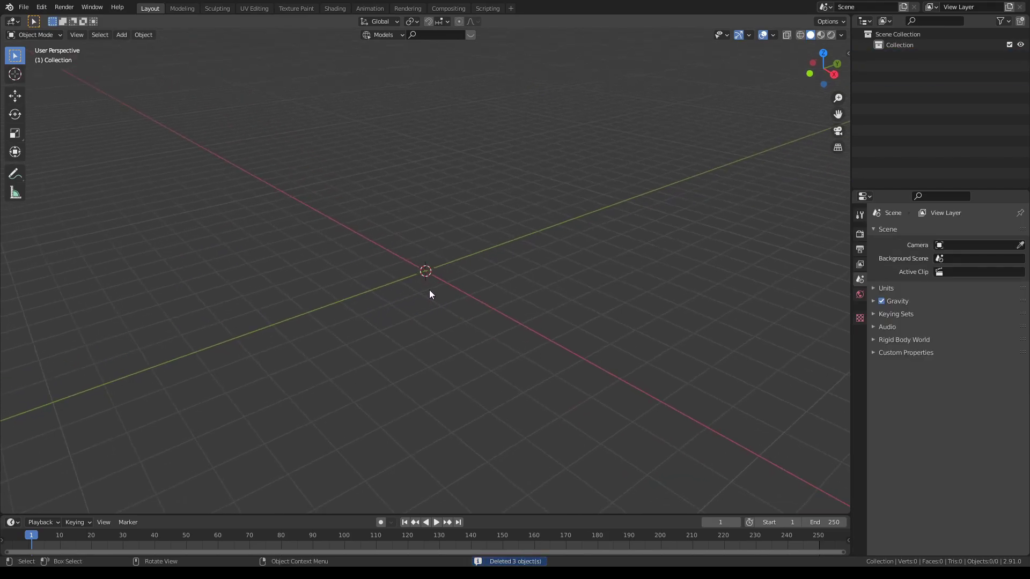
- In the Sketch_N_Carve settings, disable the confirm option, enable Smart Join and set the boolean mode to Union
key(alt+x)
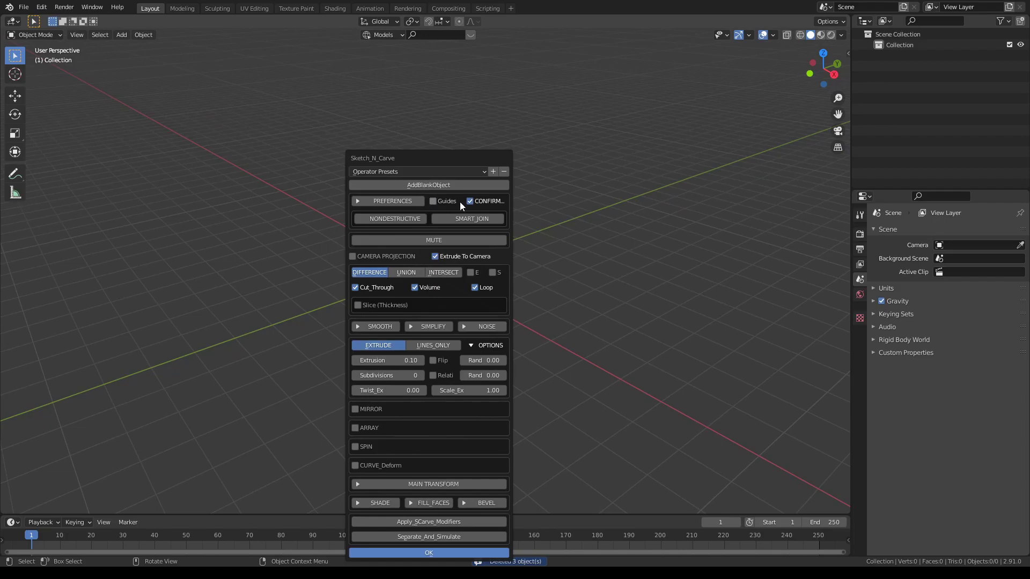
click(470, 200)
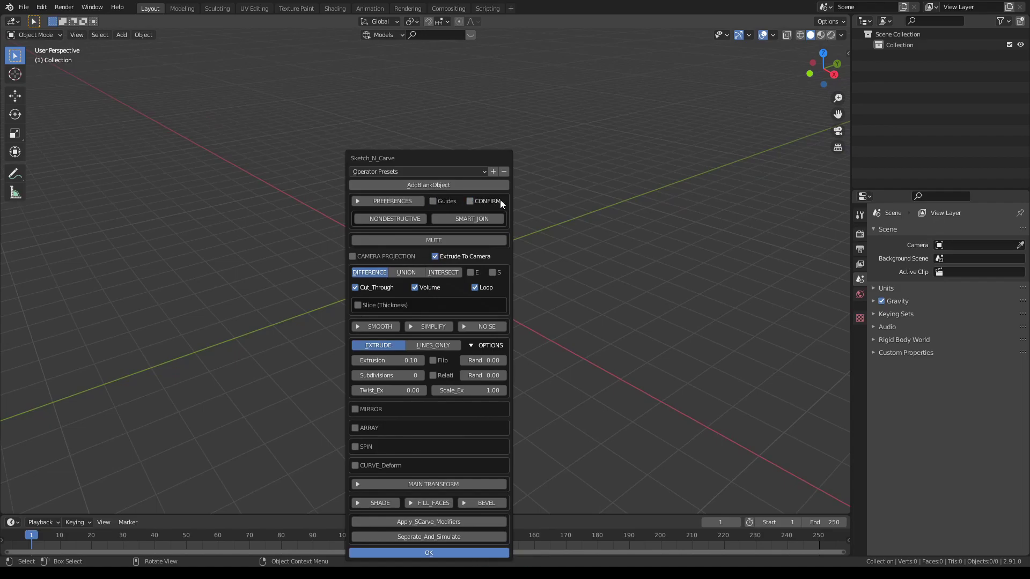
click(475, 218)
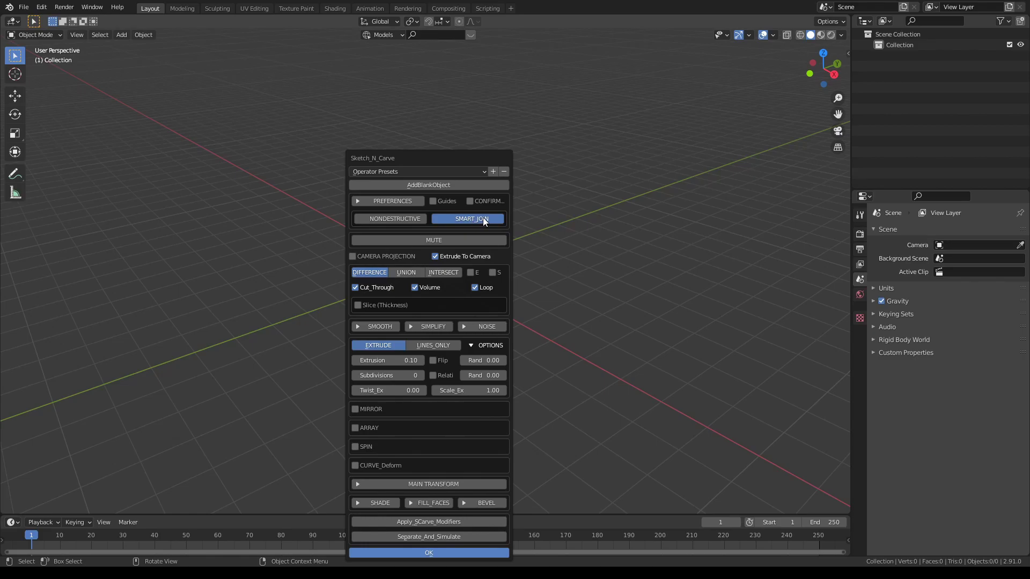
click(407, 273)
- Add a blank Sketch_N_Carve object named SpiralStairs and enter its drawing mode
click(433, 184)
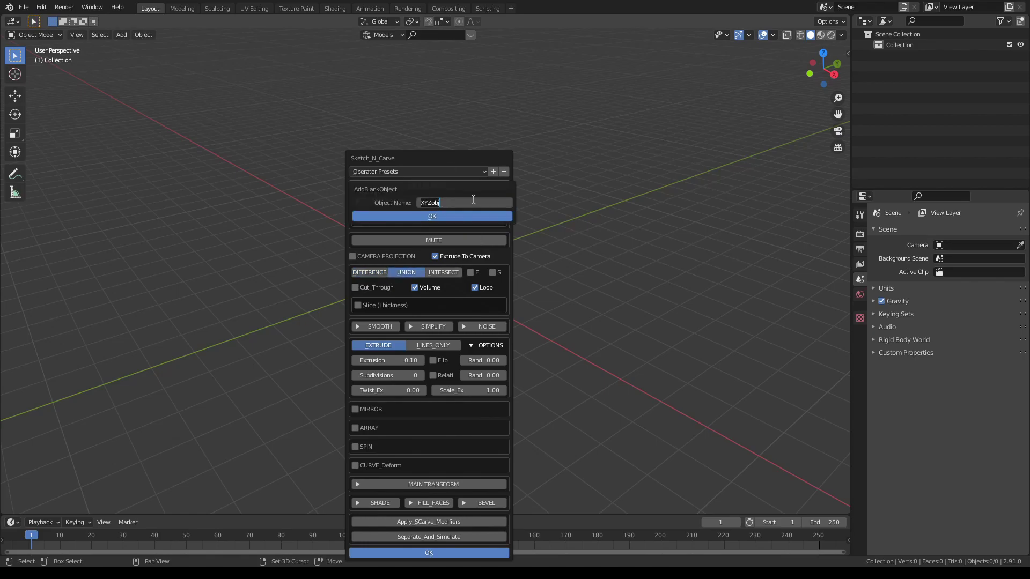
text(SpiralStairs)
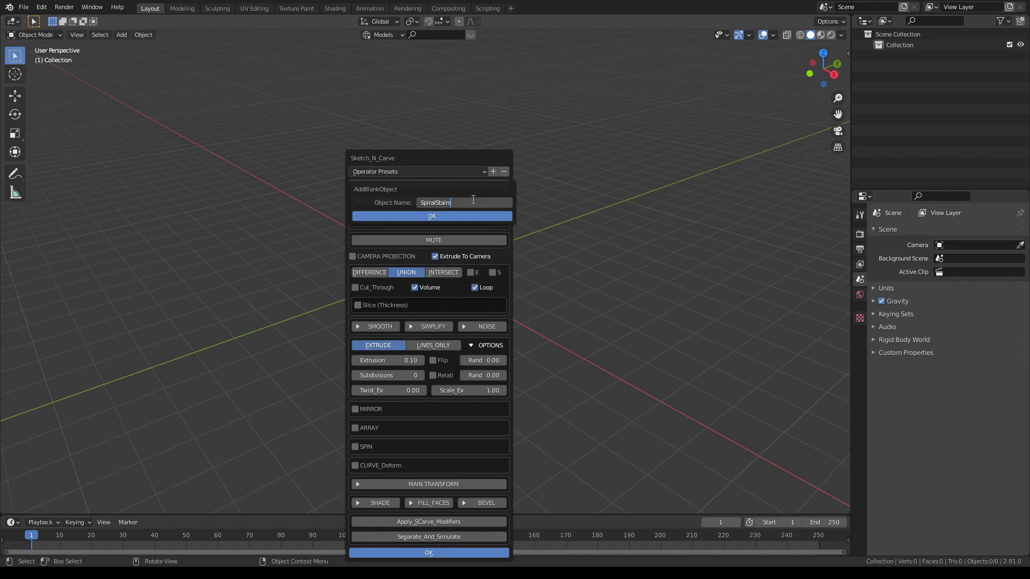
key(Return)
key(Return)
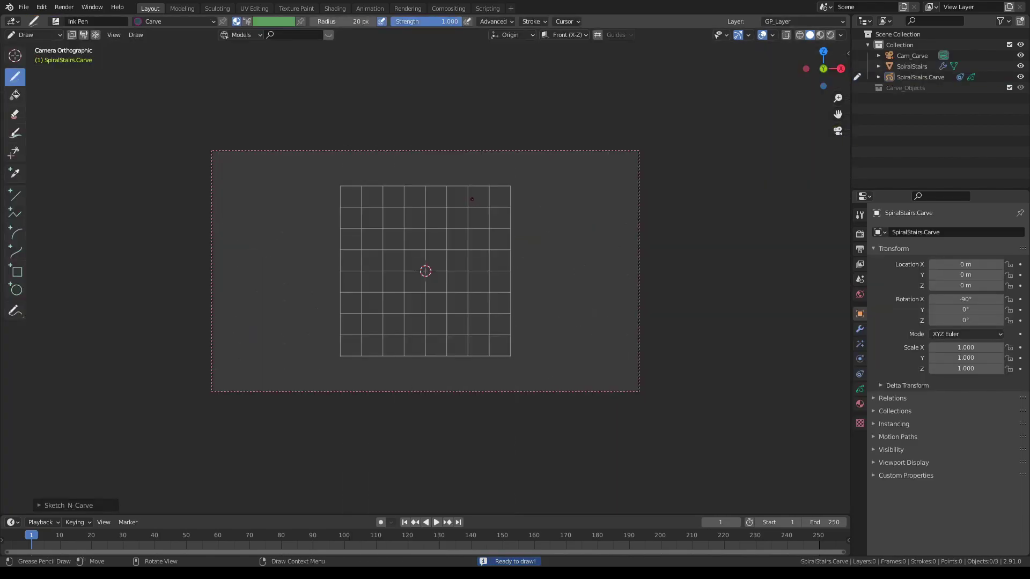
- Draw a thin horizontal box along the X axis from the grid centre, about three and a half grid cells long
scroll(467, 226, up, 3)
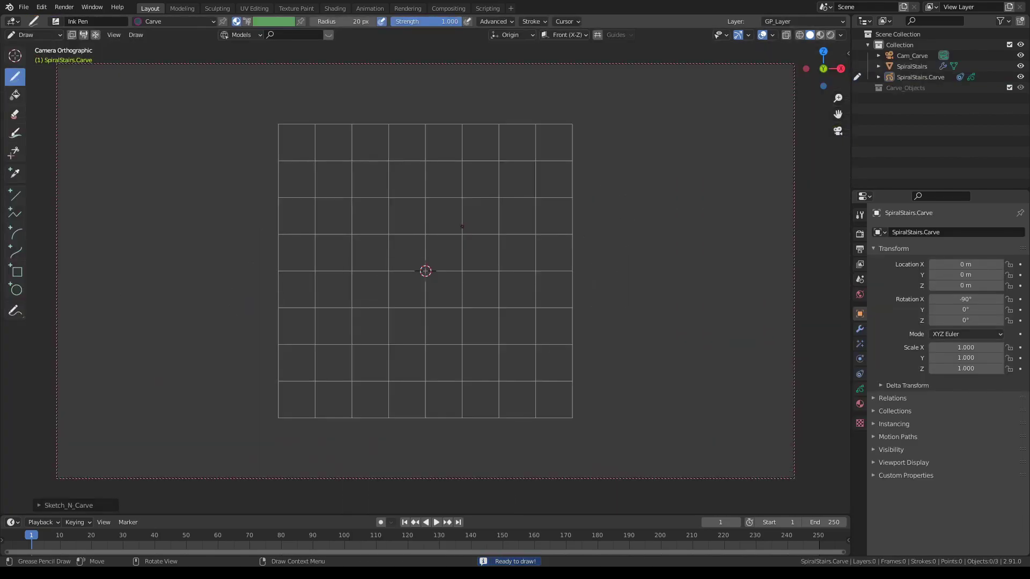
shift+middle_drag(462, 226, 480, 226)
scroll(522, 237, up, 1)
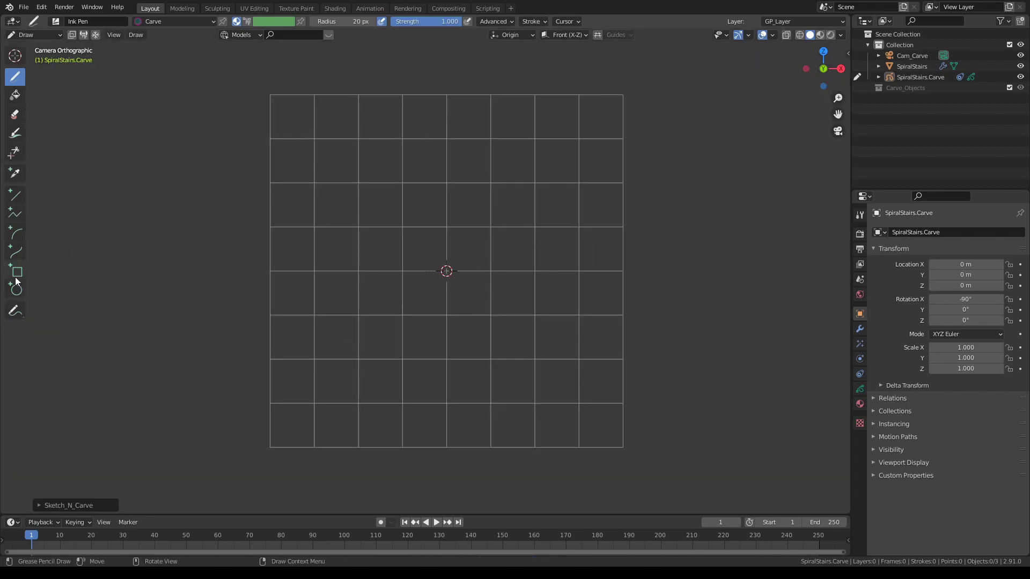
click(18, 275)
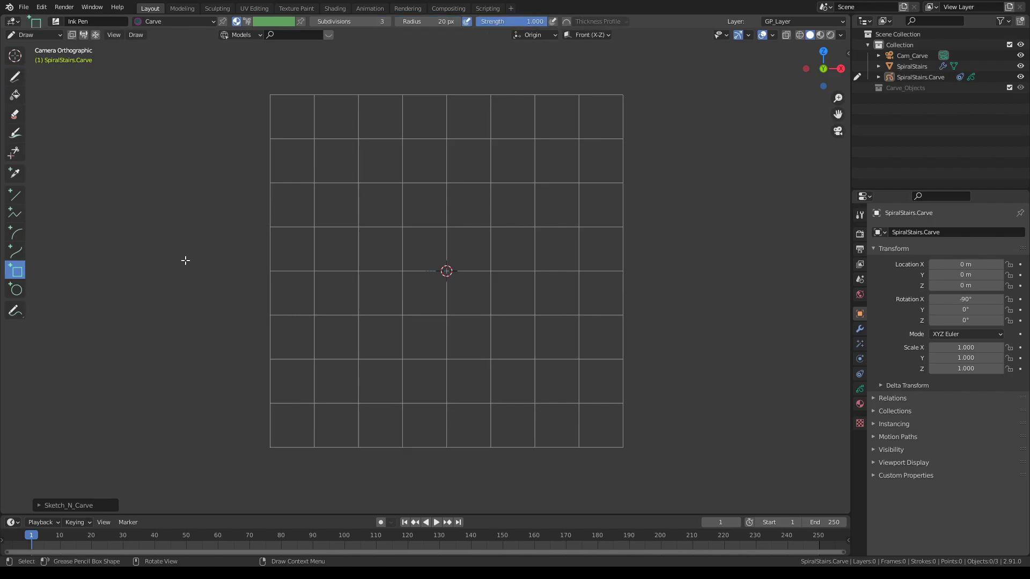
scroll(447, 270, up, 1)
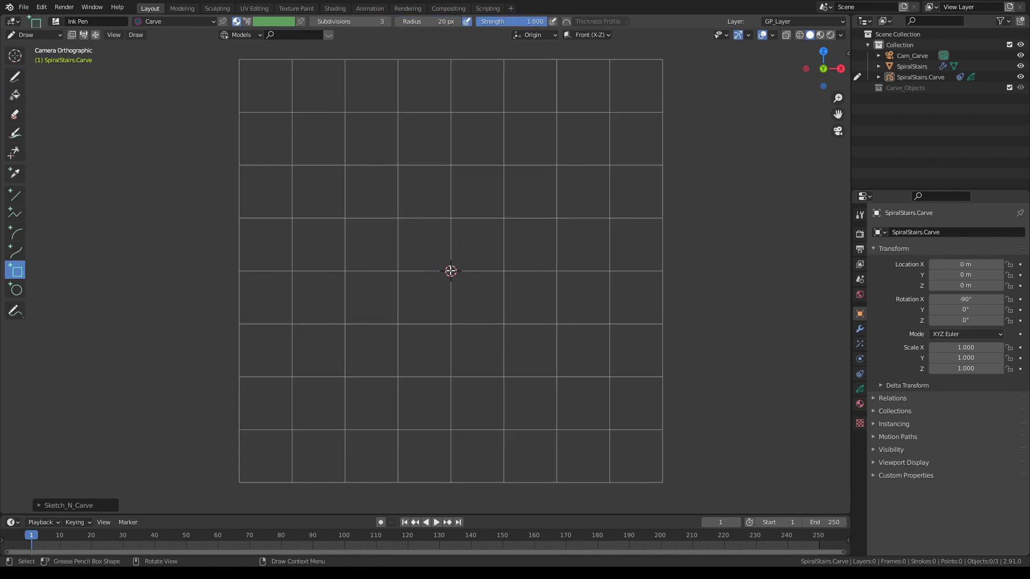
drag(451, 270, 644, 275)
key(Return)
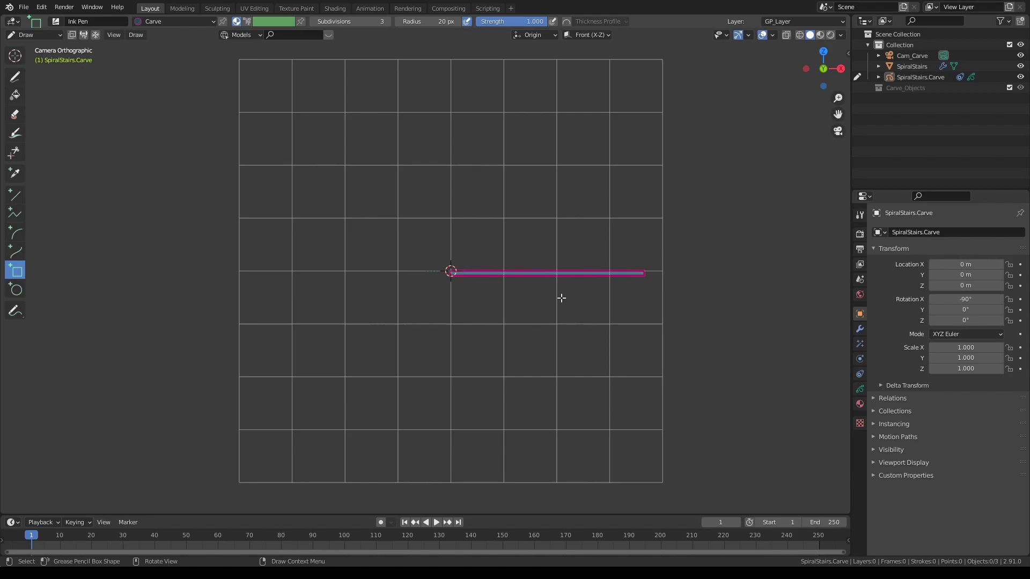
- Set the extrusion of the drawn stair tread to 0.40
middle_drag(556, 198, 416, 323)
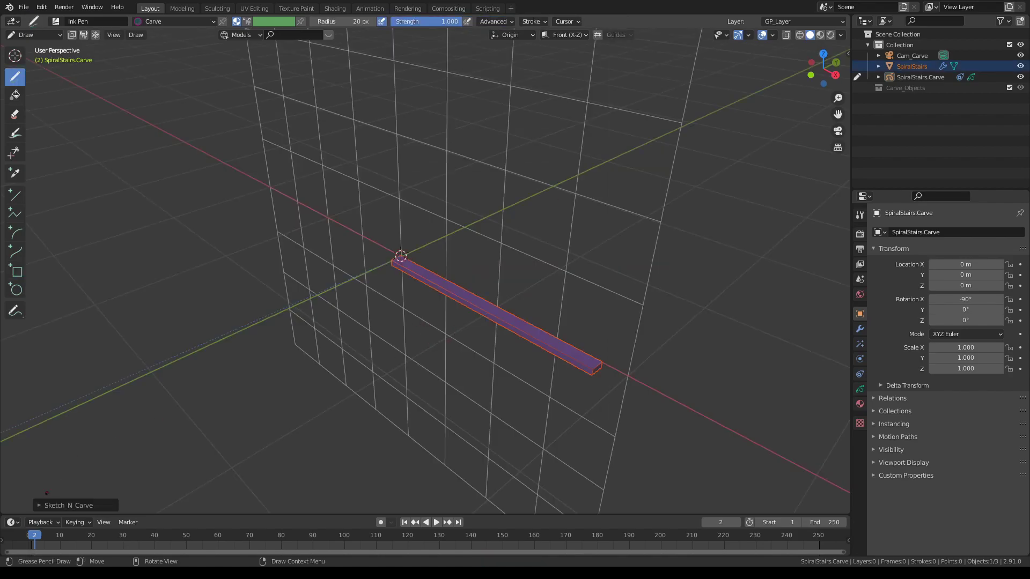
click(39, 505)
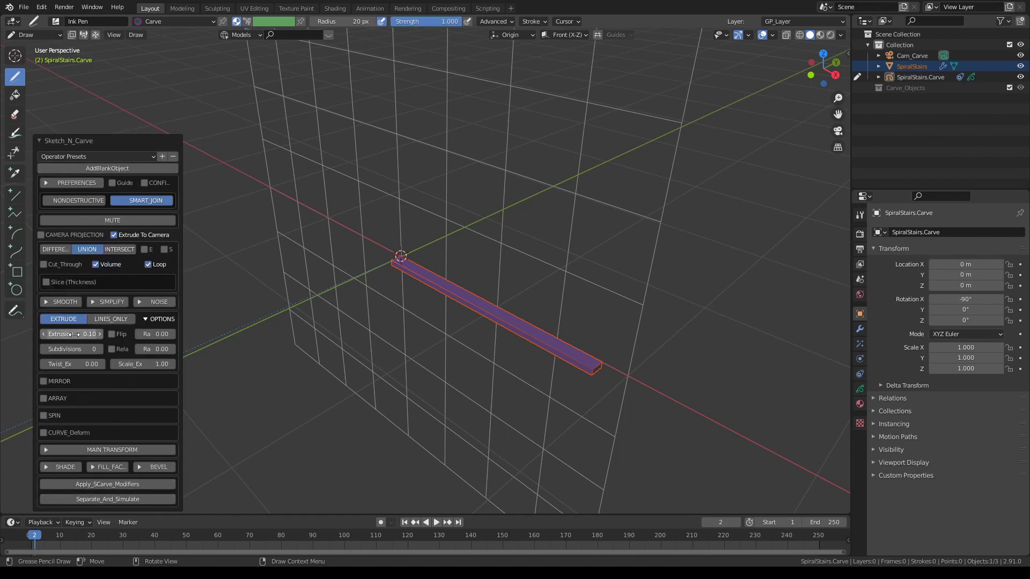
drag(74, 334, 91, 334)
click(92, 334)
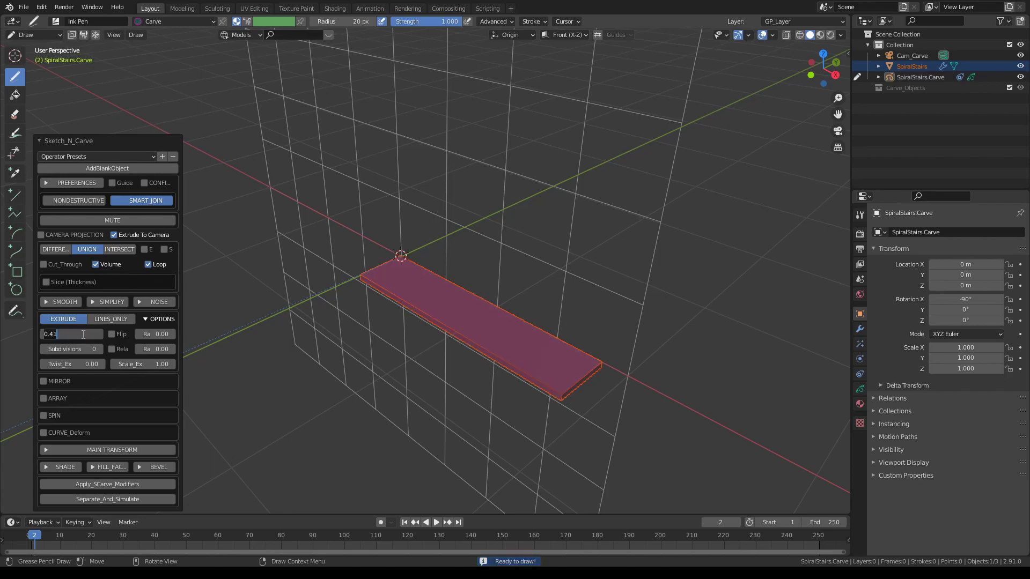
text(0.4)
key(Return)
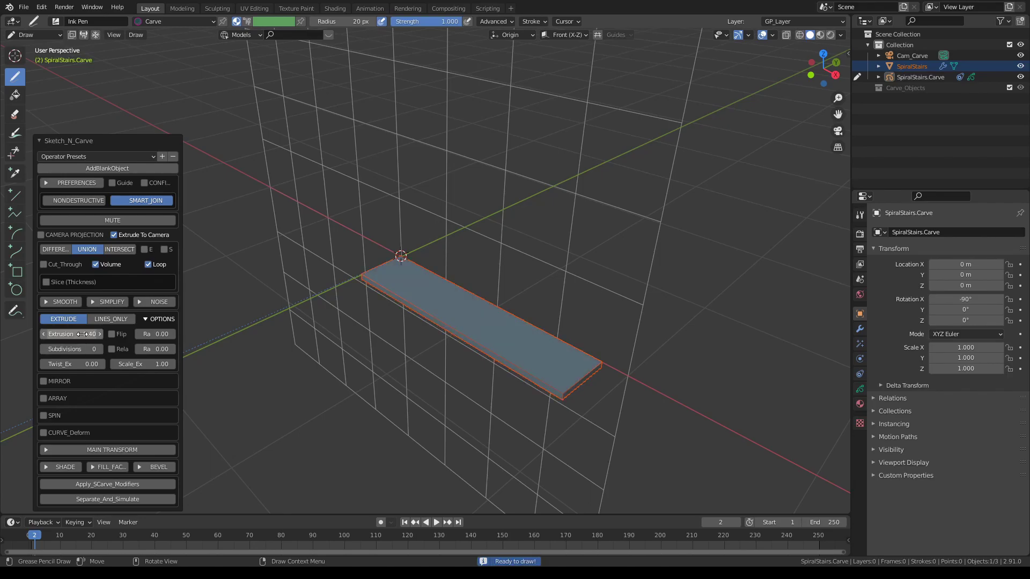
- Enable the array on the tread and set its X offset to 0
middle_drag(445, 317, 508, 363)
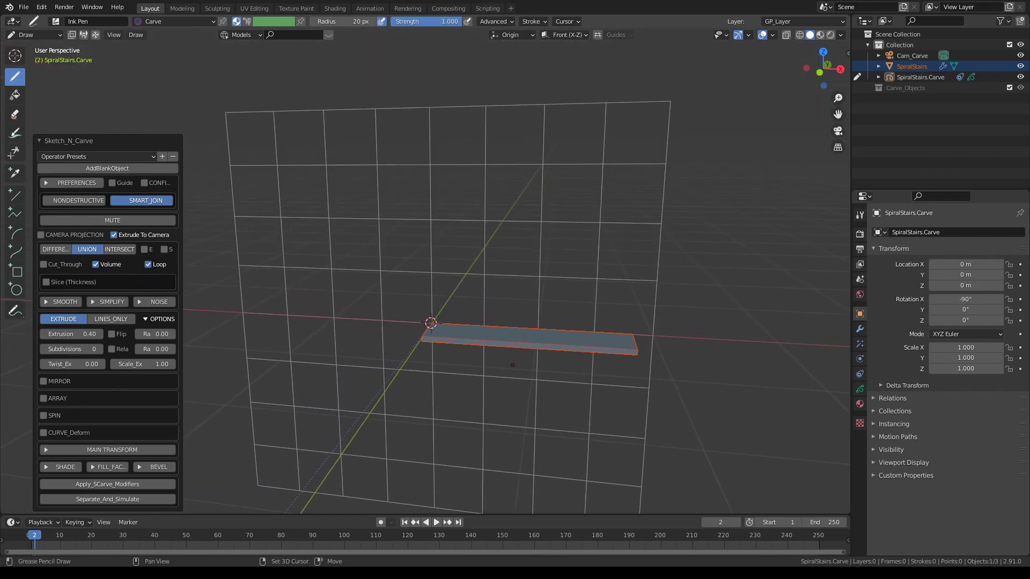
click(43, 398)
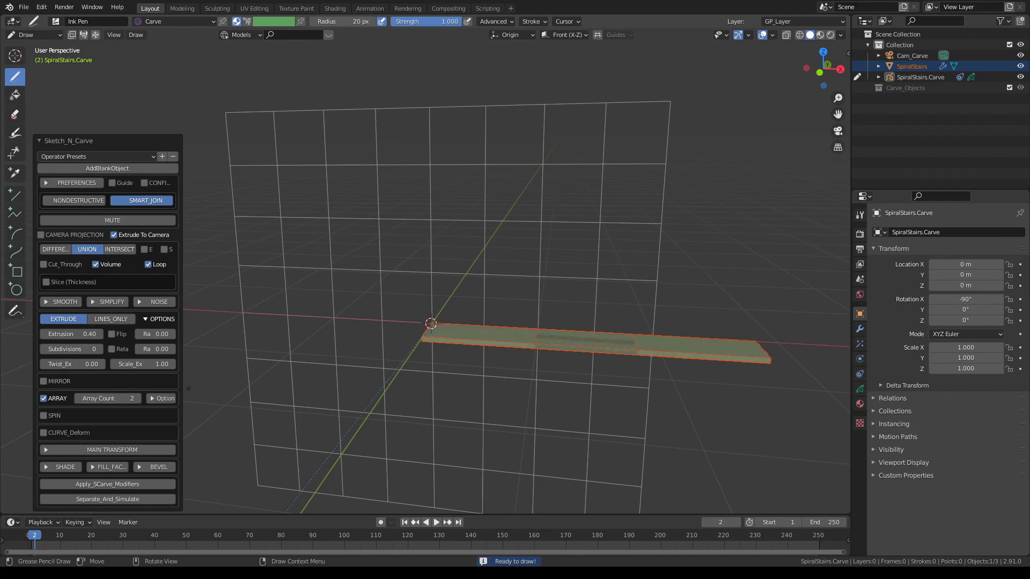
click(162, 400)
mouse_move(202, 355)
middle_down()
mouse_move(209, 349)
mouse_move(201, 355)
middle_up()
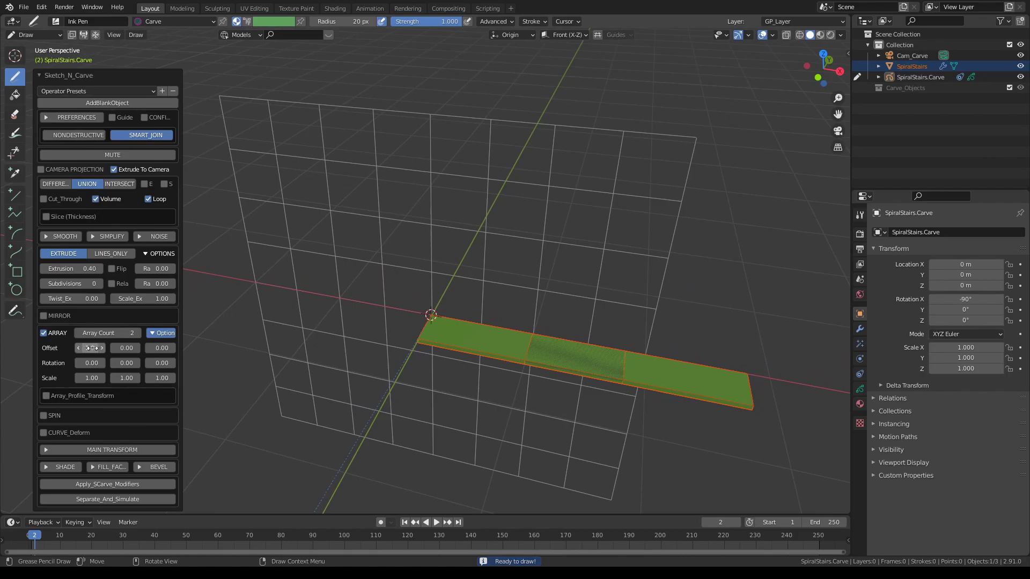
drag(92, 348, 411, 330)
middle_drag(442, 188, 436, 251)
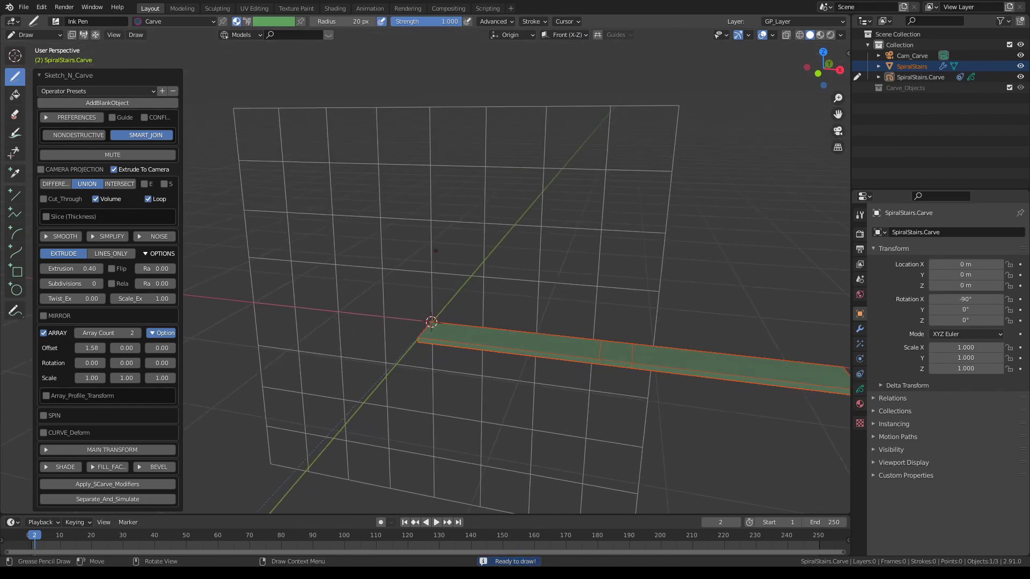
click(99, 347)
text(0)
key(Return)
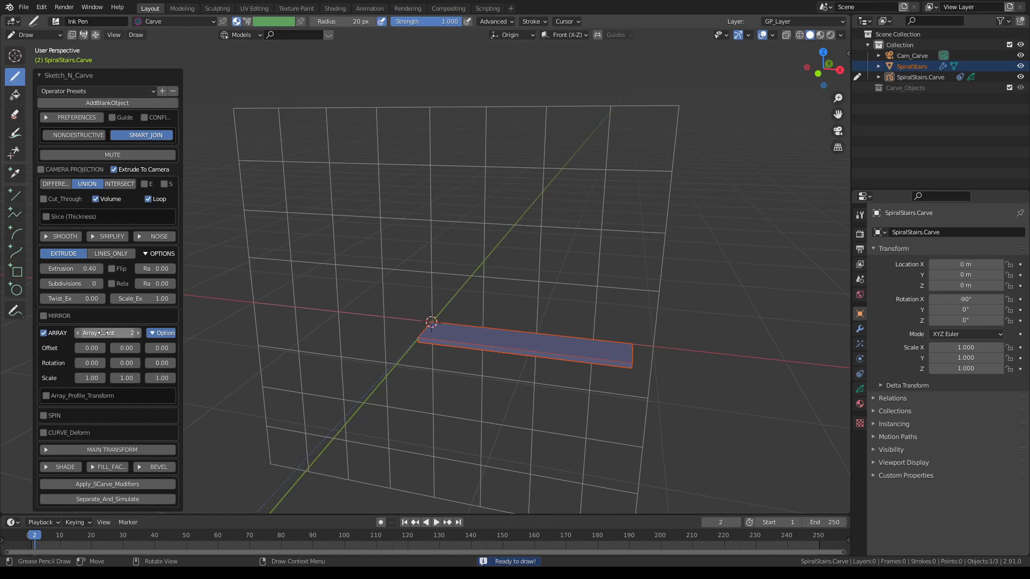
- Raise the array count to 38 and set the array's Z rotation to 12 degrees
drag(103, 332, 139, 324)
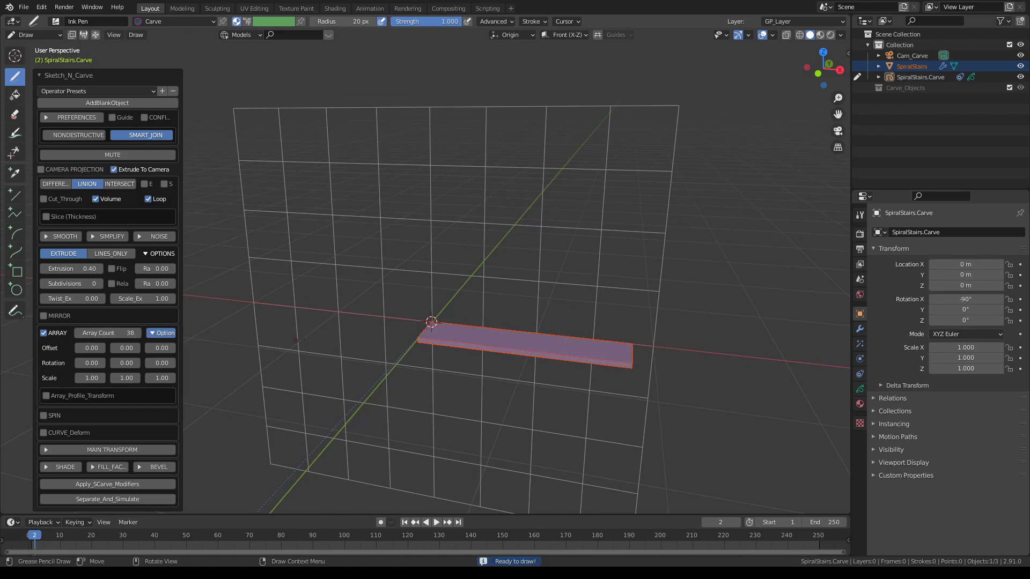
middle_drag(519, 331, 467, 331)
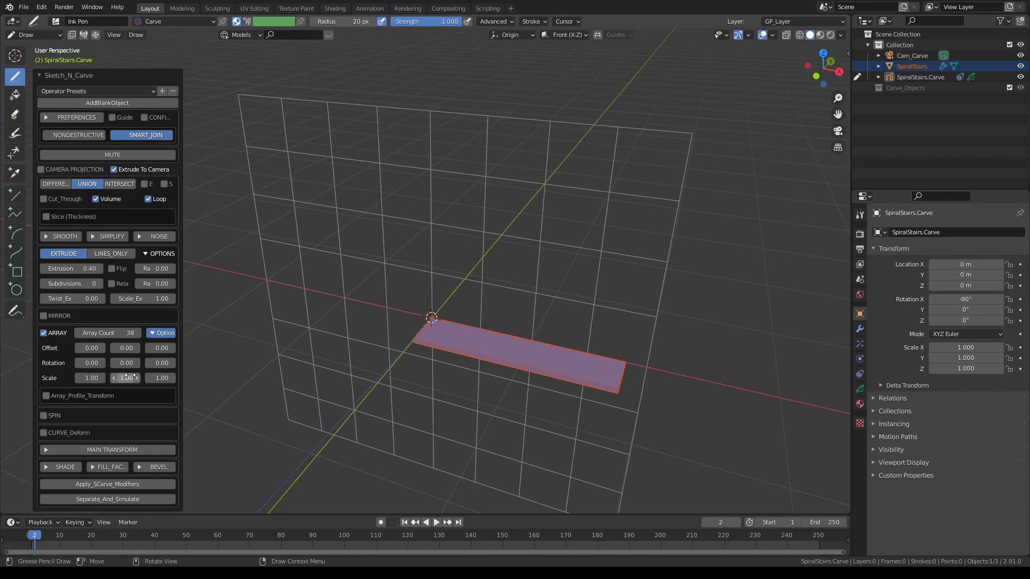
drag(157, 363, 171, 364)
middle_drag(537, 341, 495, 348)
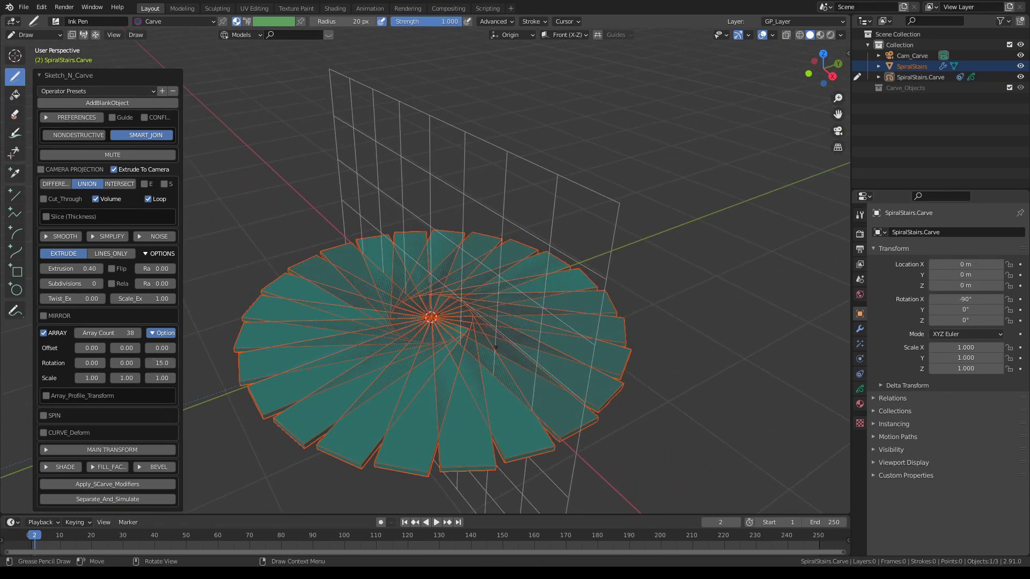
click(148, 363)
click(147, 363)
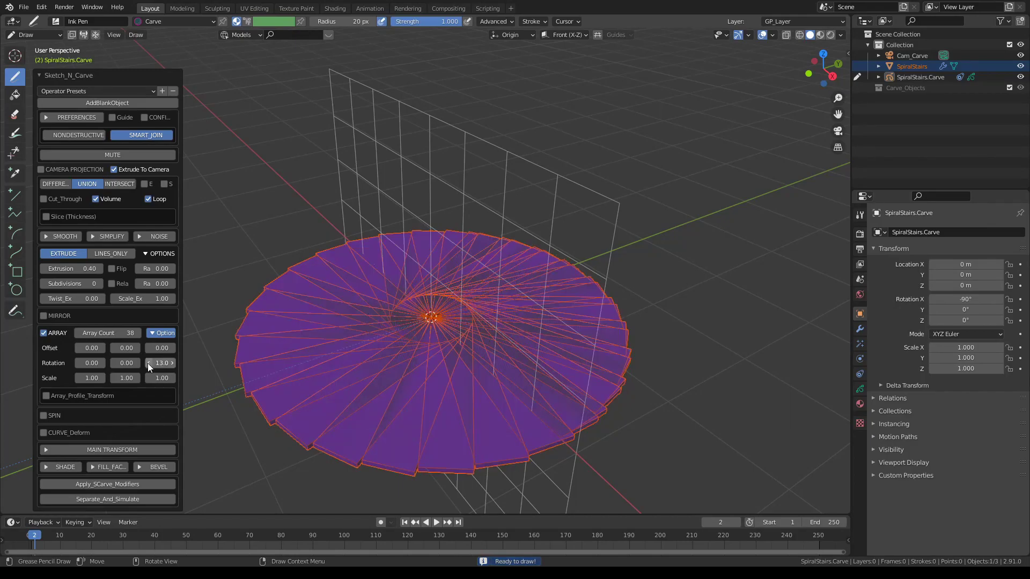
click(147, 362)
- Set the array count to 360/12 so the treads complete one full turn
middle_drag(375, 343, 284, 377)
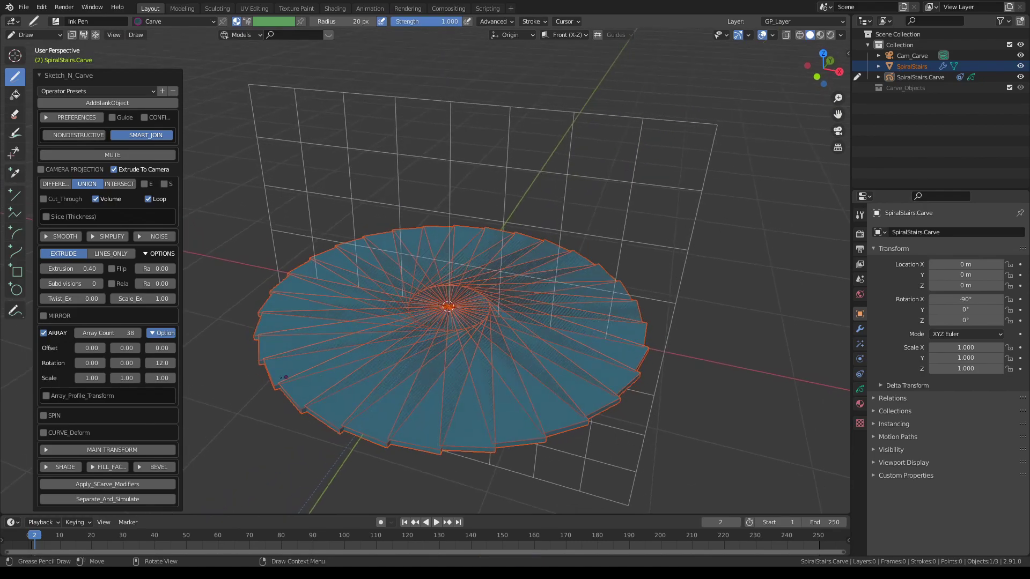
click(115, 333)
text(360/12)
key(Return)
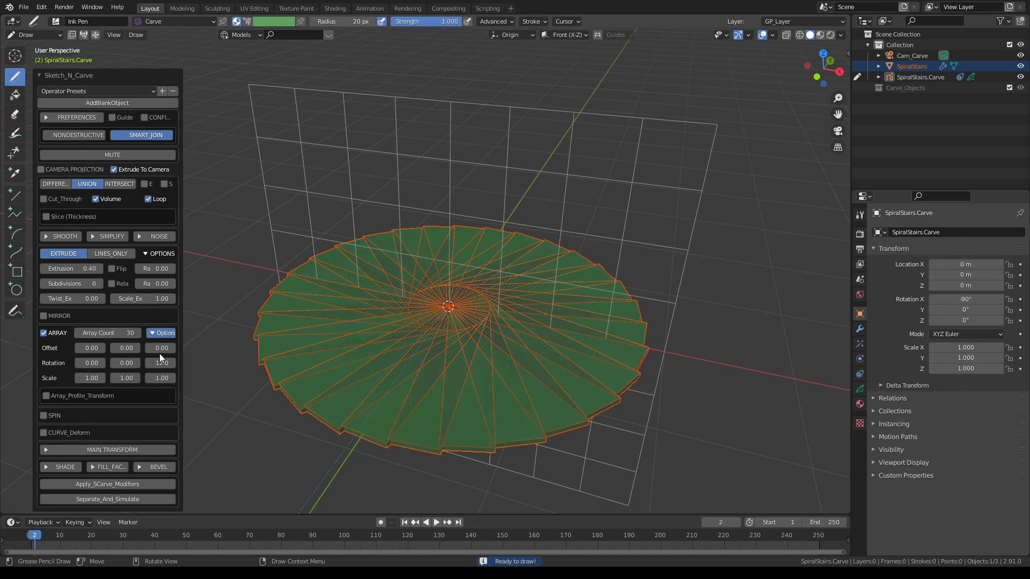
- Raise the treads into a spiral by setting the array's Z offset to 0.14
middle_drag(308, 337, 313, 326)
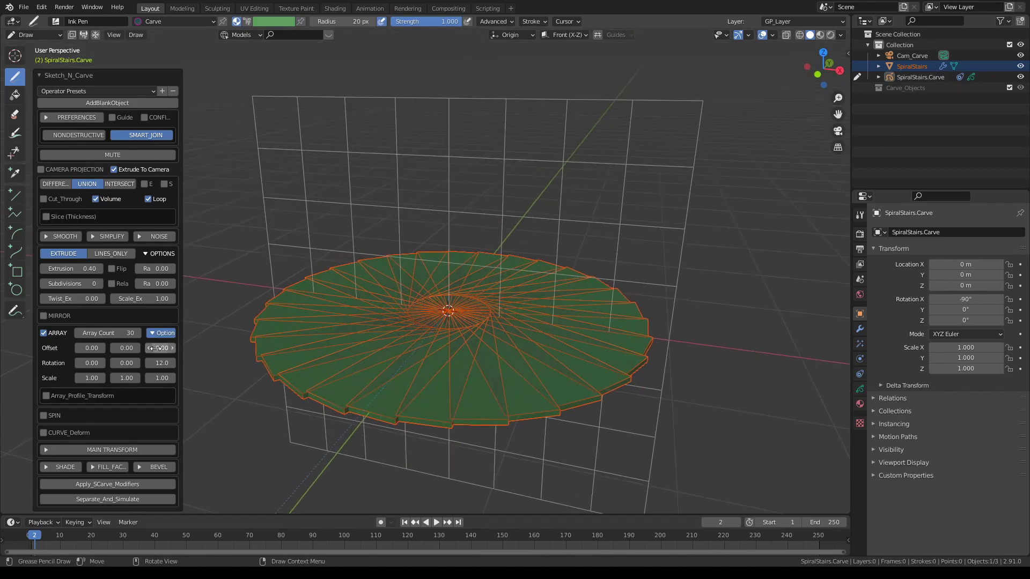
drag(159, 348, 199, 348)
middle_drag(352, 330, 370, 359)
drag(162, 348, 199, 349)
middle_drag(376, 343, 352, 371)
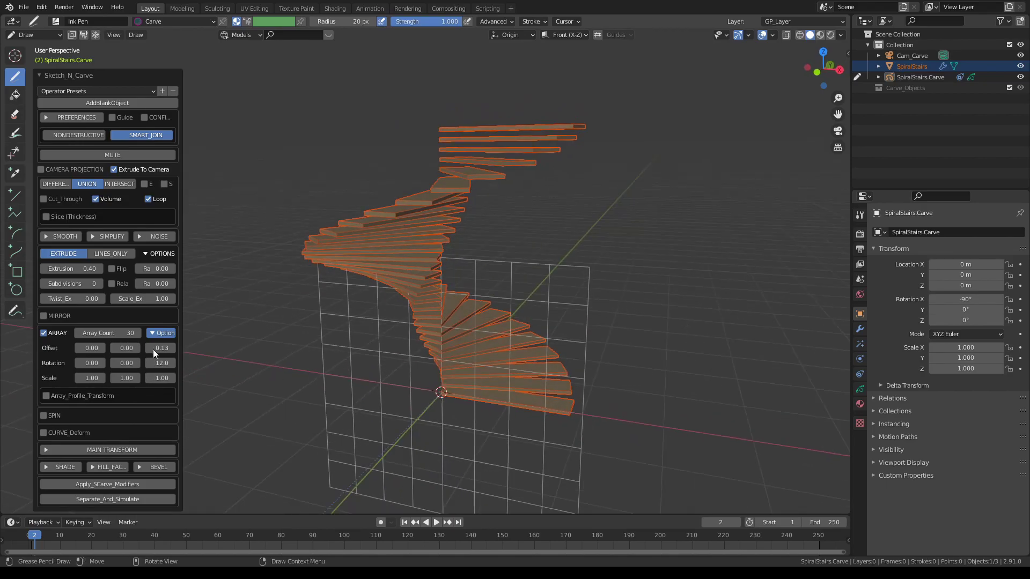
drag(159, 348, 178, 351)
mouse_move(523, 297)
middle_down()
mouse_move(436, 303)
mouse_move(506, 296)
middle_up()
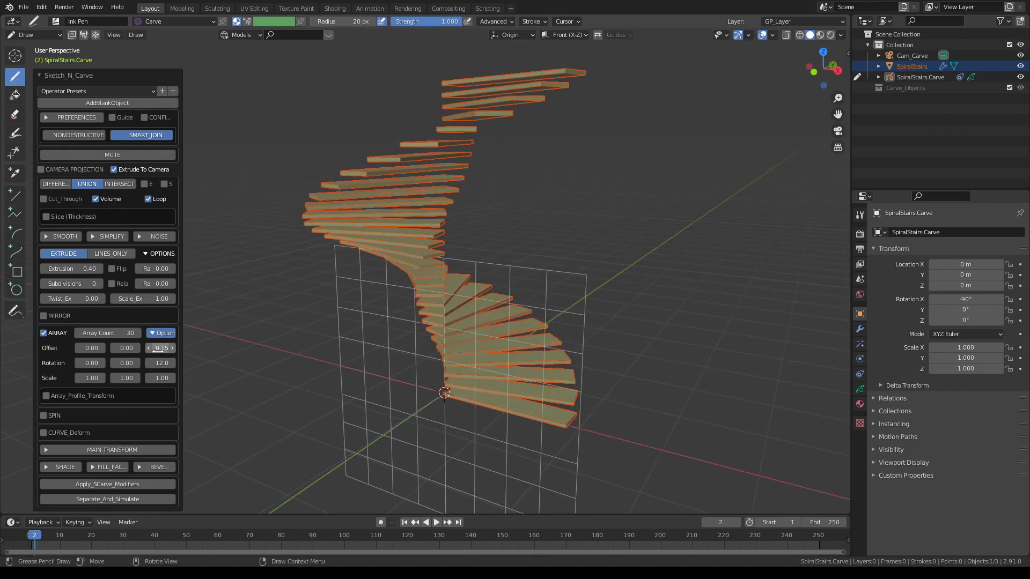
drag(158, 351, 152, 349)
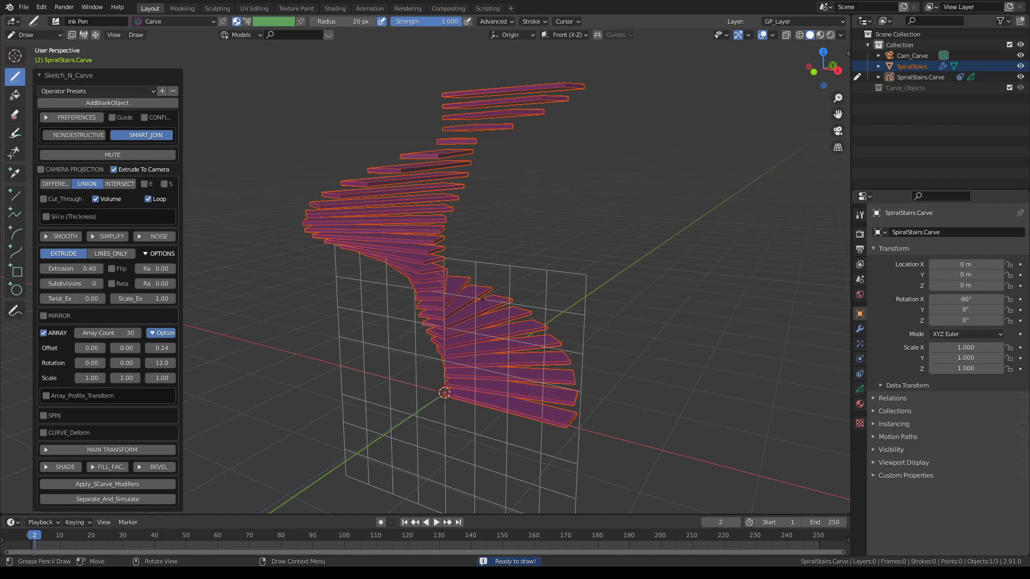
- Try a two-turn staircase with an array count of 60
middle_drag(482, 299, 424, 298)
scroll(279, 328, down, 2)
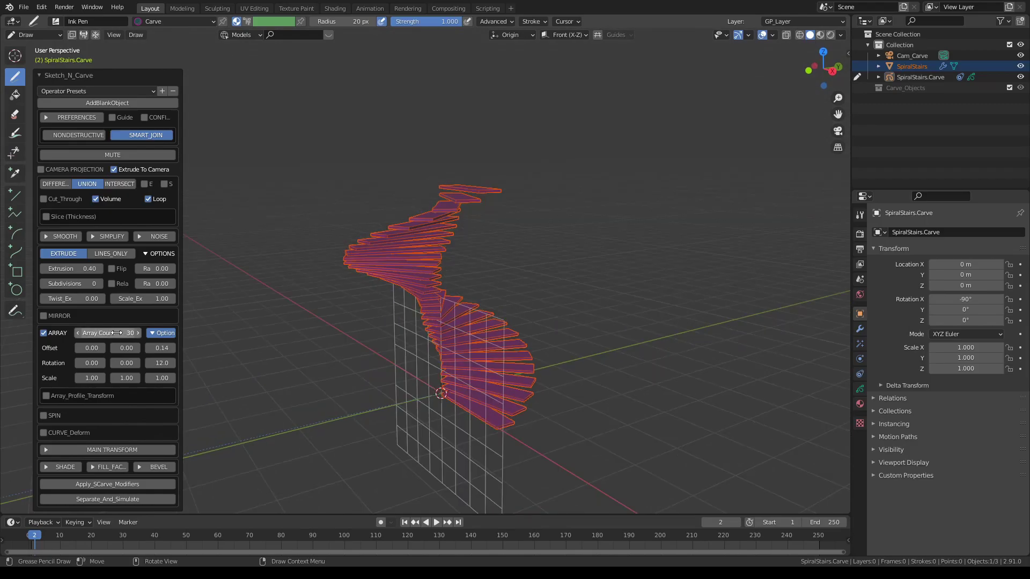
click(113, 333)
text(60)
key(Return)
scroll(346, 324, down, 3)
middle_drag(346, 324, 396, 315)
- Return the staircase to a single turn with an array count of 30
click(111, 334)
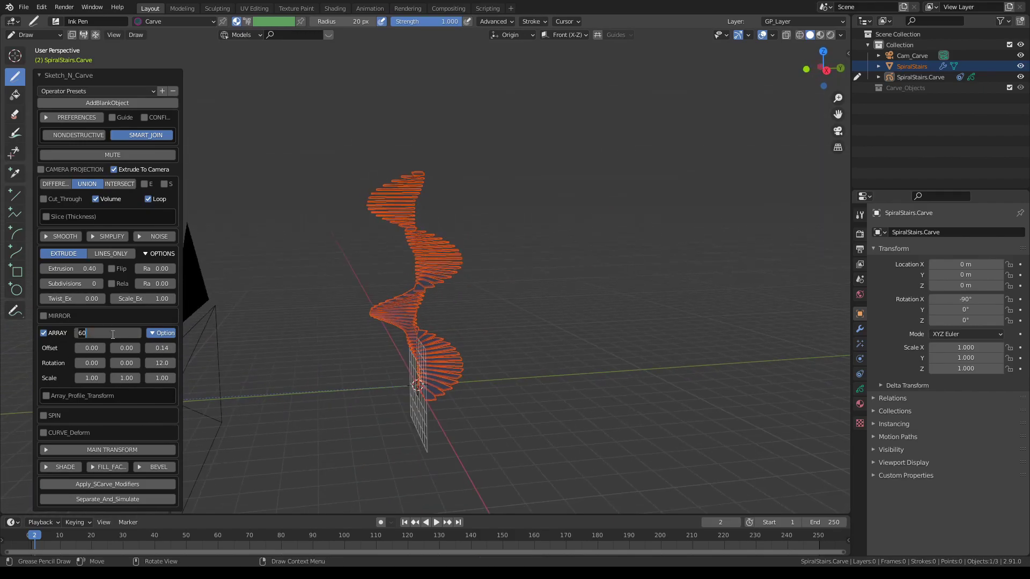
text(30)
key(Return)
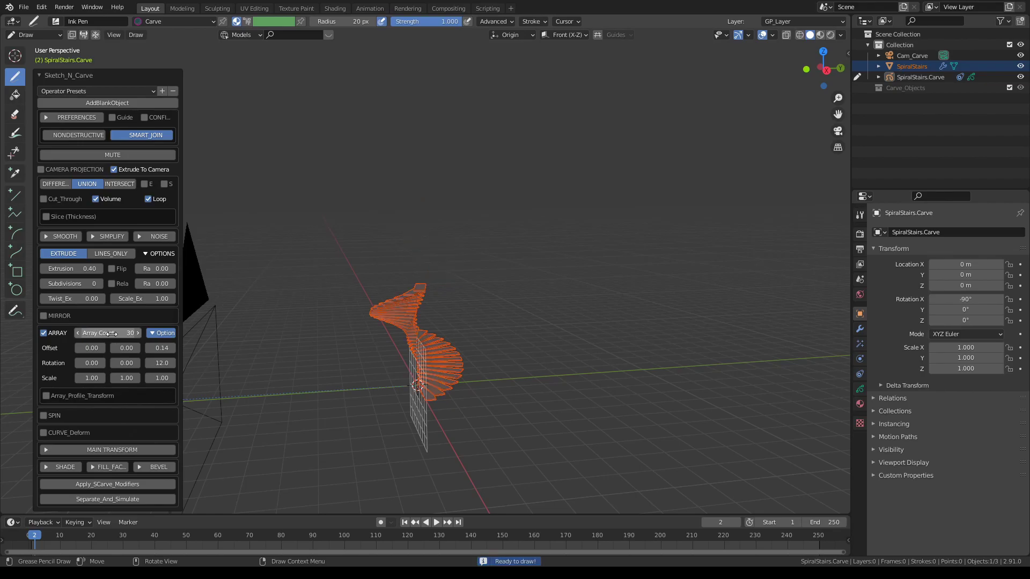
scroll(314, 245, up, 4)
mouse_move(313, 245)
middle_down()
mouse_move(466, 265)
mouse_move(386, 297)
middle_up()
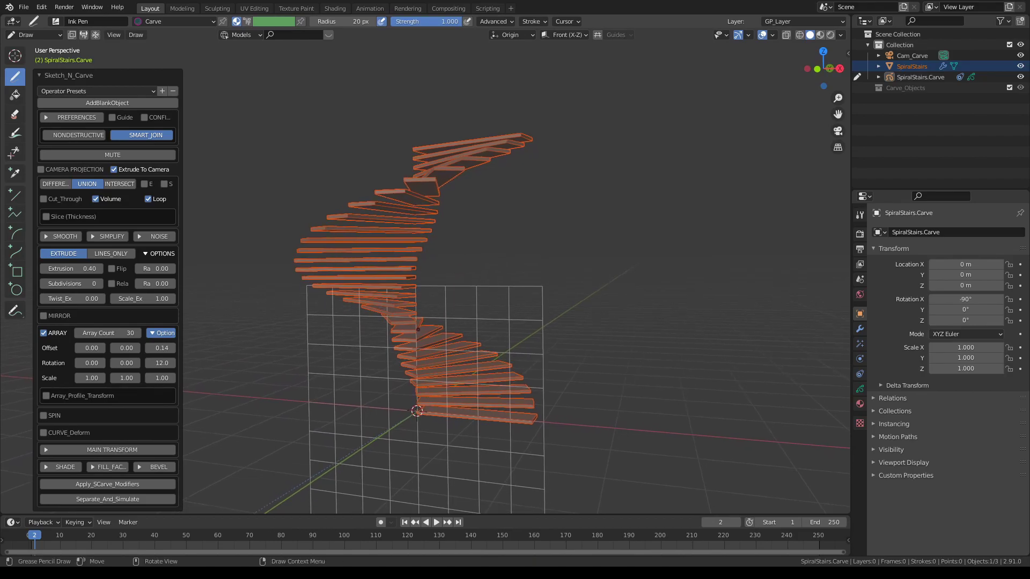
- Deselect the stairs and, from the camera view, draw an S-shaped baluster stroke rising from the outer end of the lowest tread
key(alt+a)
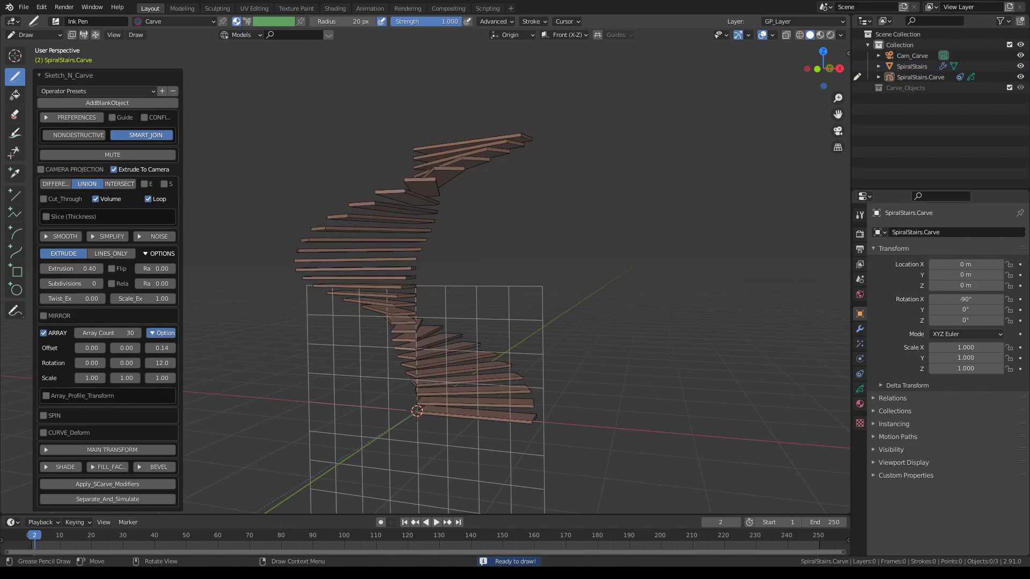
scroll(442, 340, up, 2)
mouse_move(443, 341)
shift+middle_down()
mouse_move(450, 273)
mouse_move(550, 319)
mouse_move(532, 310)
shift+middle_up()
scroll(532, 309, up, 1)
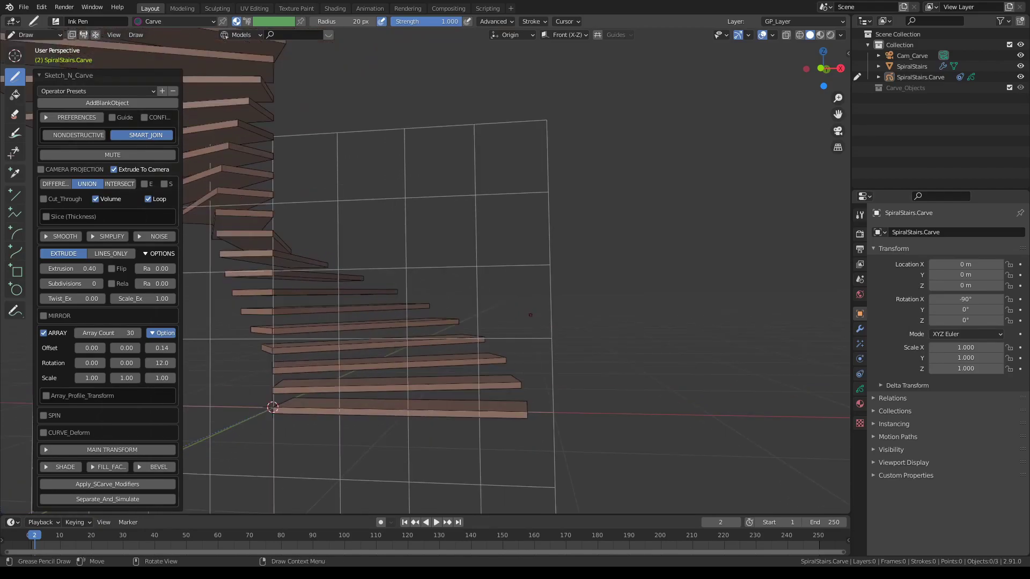
key(KP_0)
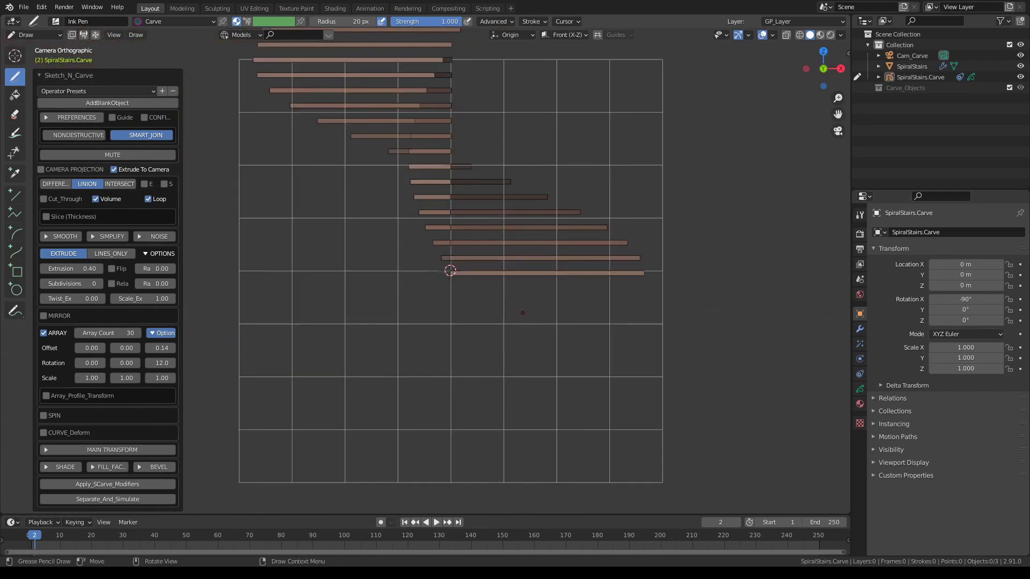
scroll(522, 313, down, 2)
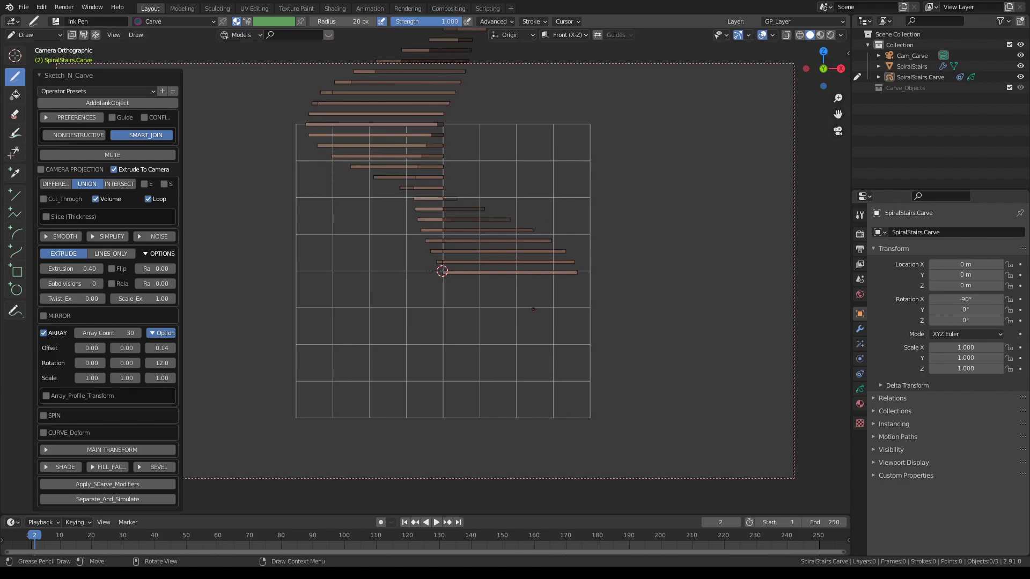
scroll(533, 309, up, 1)
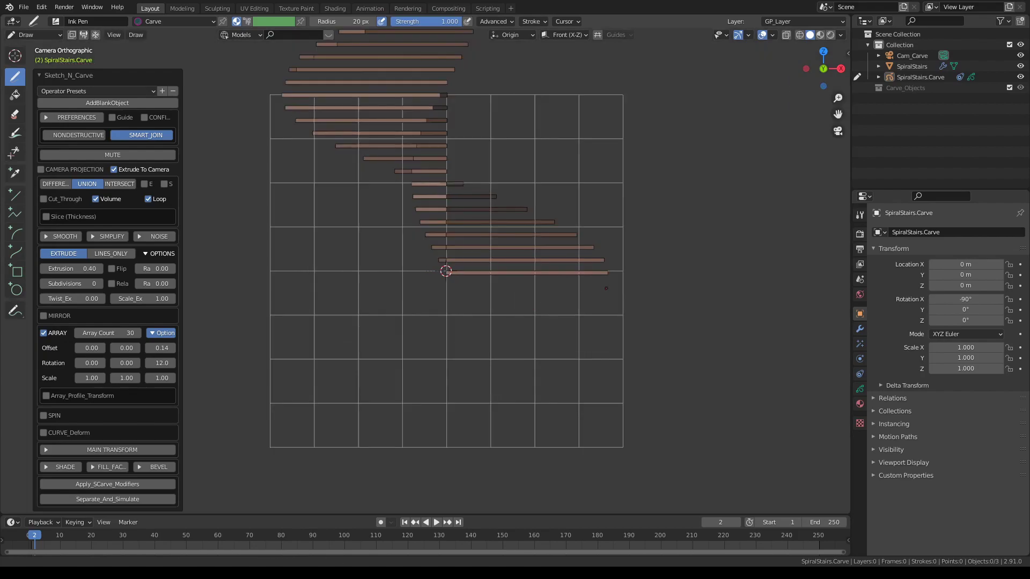
shift+middle_drag(533, 309, 450, 364)
scroll(450, 364, up, 2)
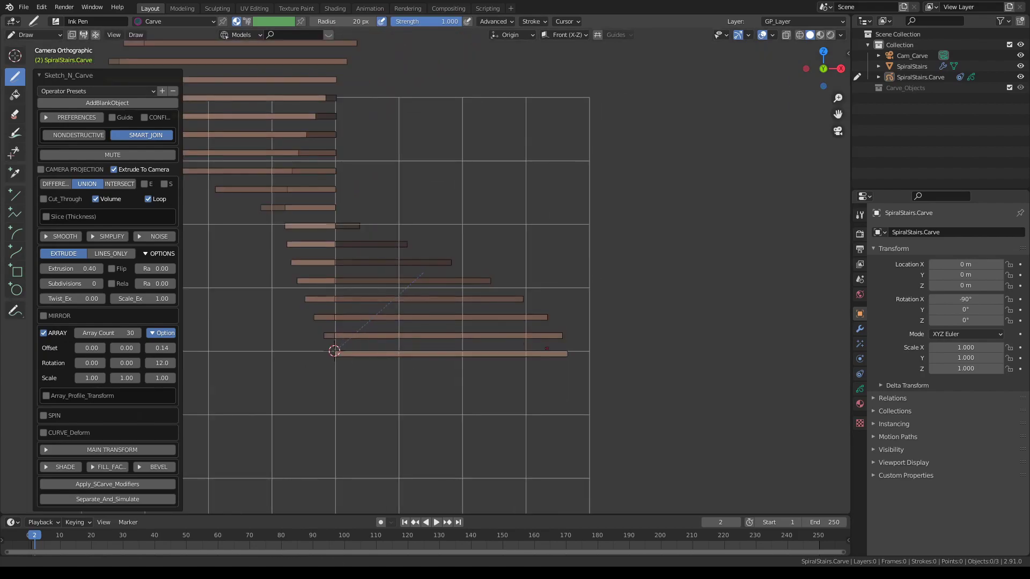
shift+middle_drag(547, 348, 518, 330)
scroll(502, 316, up, 2)
scroll(518, 330, down, 1)
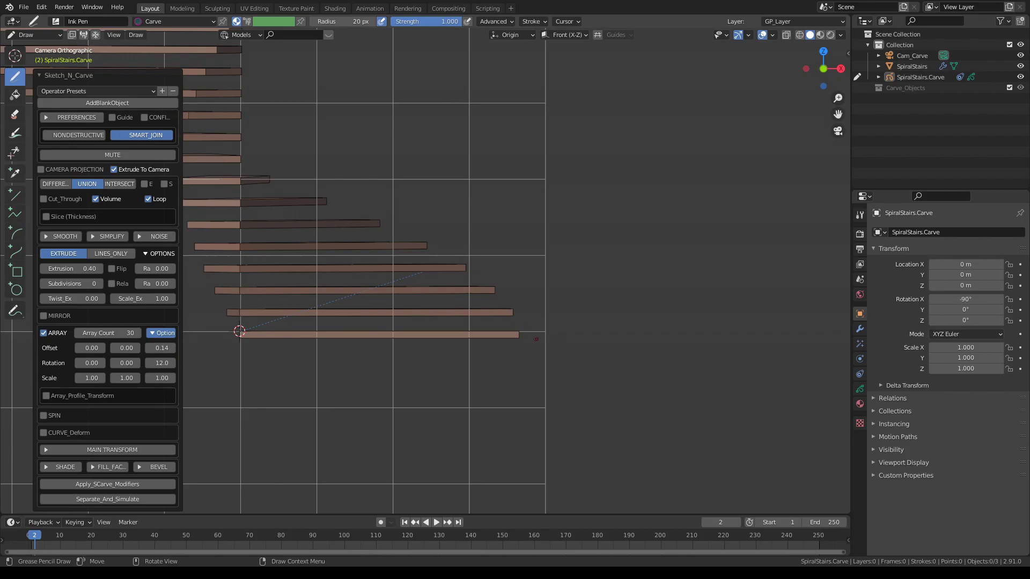
shift+middle_drag(544, 301, 535, 285)
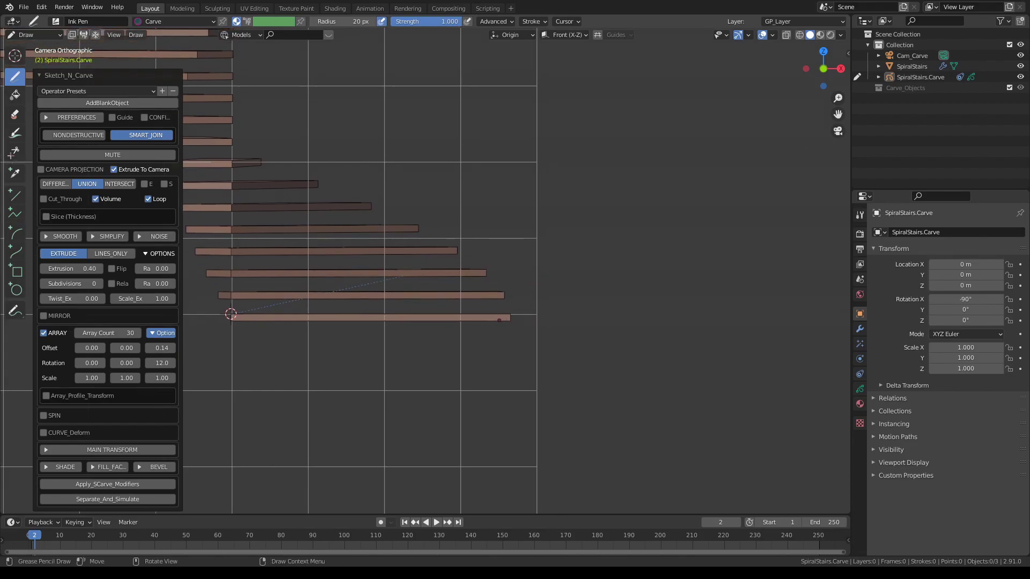
mouse_move(512, 322)
mouse_down()
mouse_move(530, 266)
mouse_move(486, 180)
mouse_move(484, 151)
mouse_move(488, 123)
mouse_move(520, 124)
mouse_up()
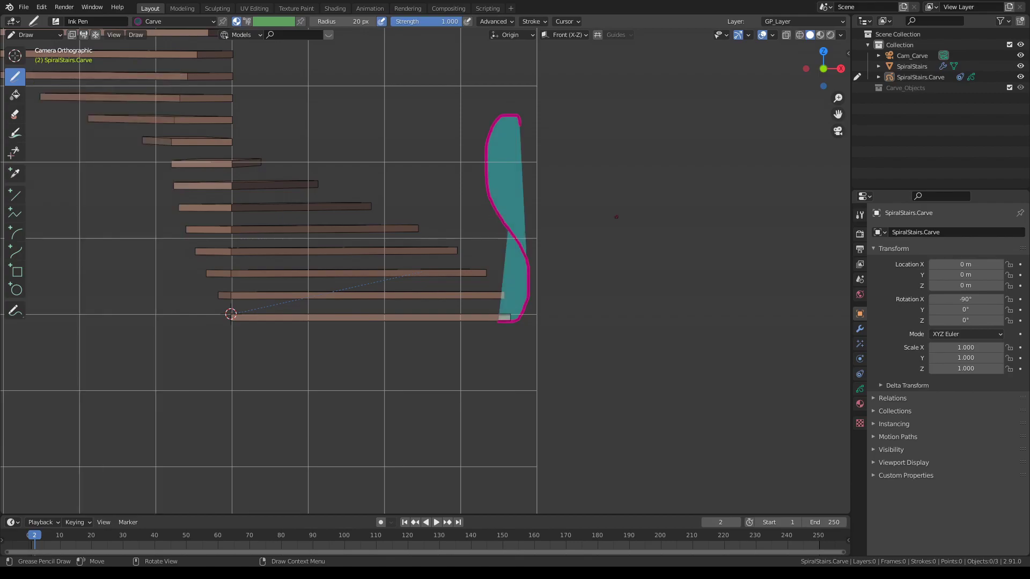
middle_drag(615, 219, 586, 260)
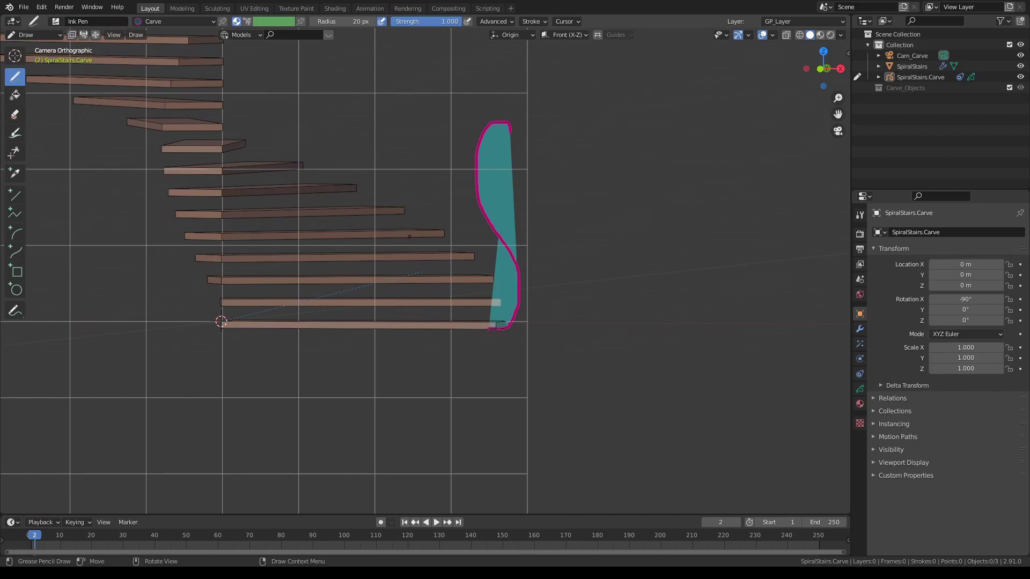
scroll(489, 329, down, 6)
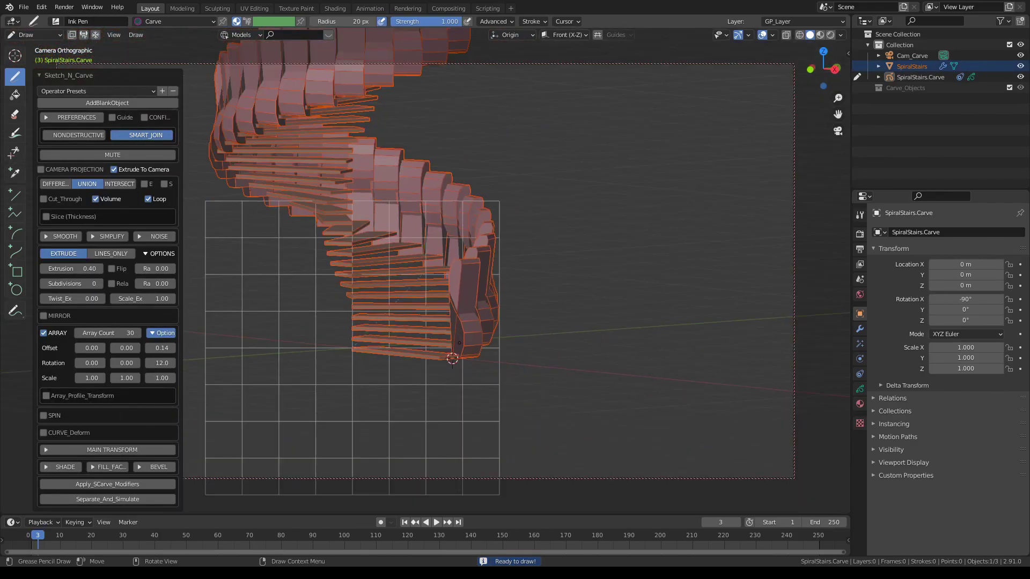
- Turn off the array for the new baluster shape and switch it from Extrude to Lines Only
middle_drag(459, 343, 502, 409)
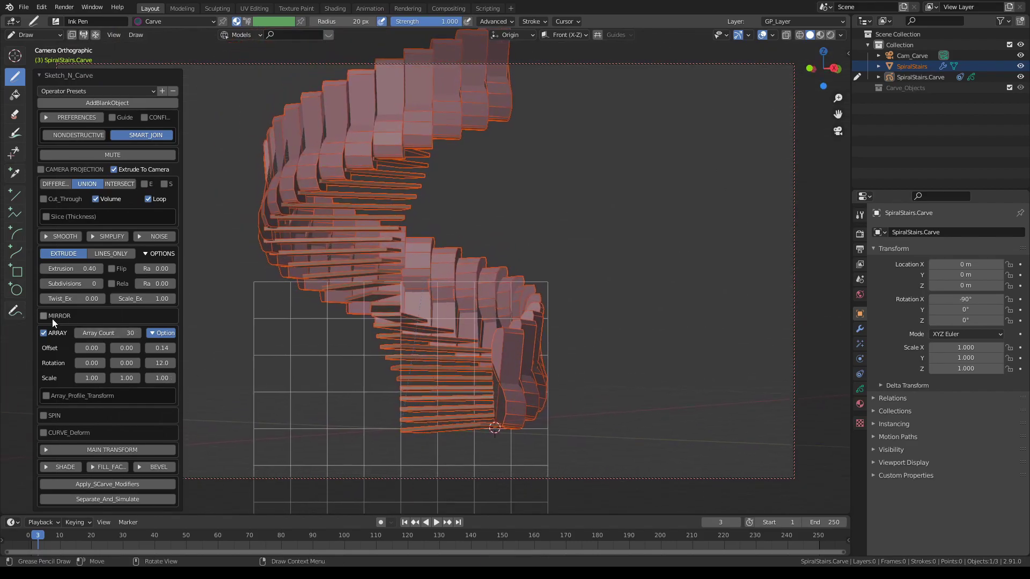
click(43, 333)
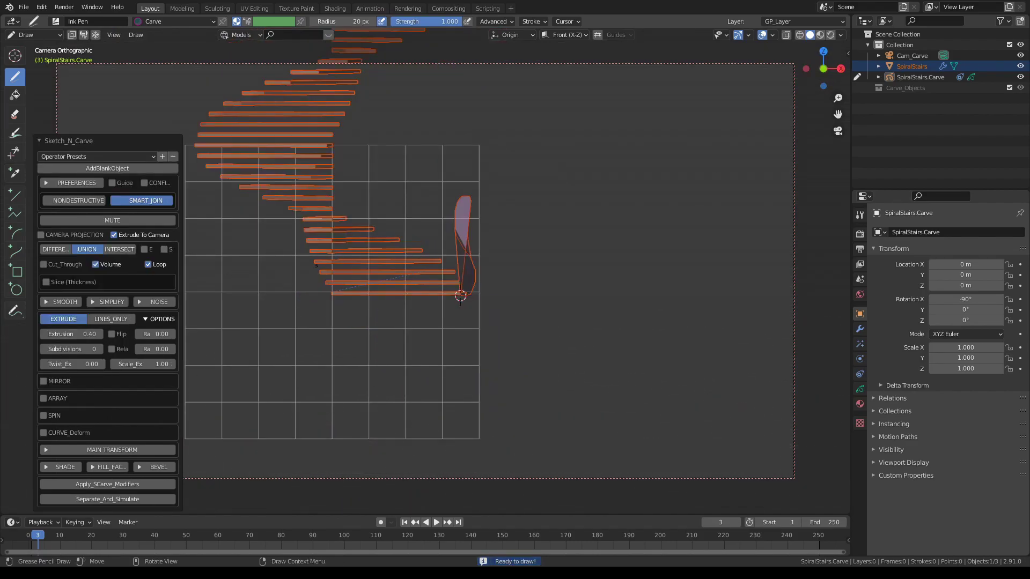
scroll(439, 260, up, 2)
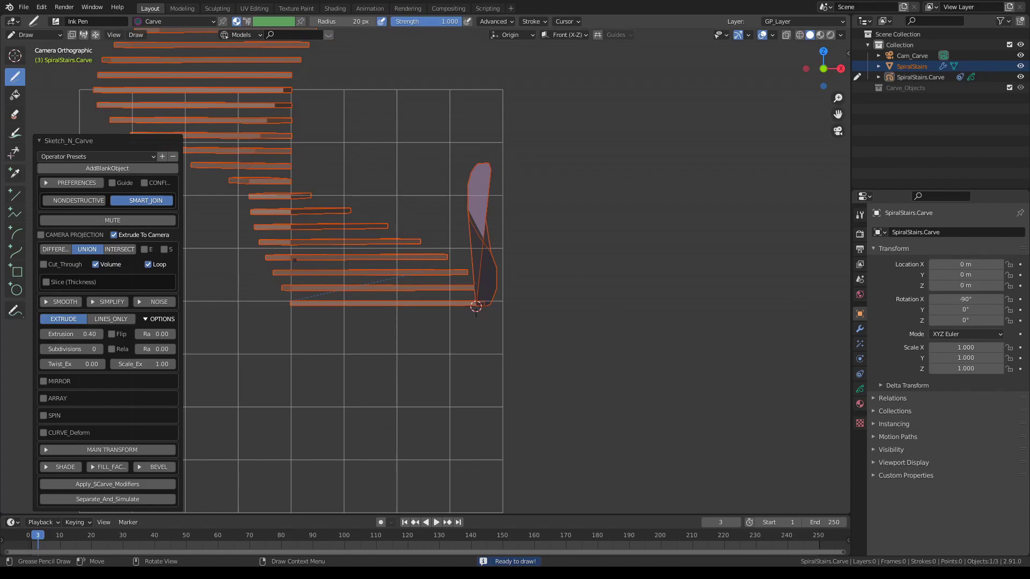
click(113, 317)
scroll(388, 301, up, 2)
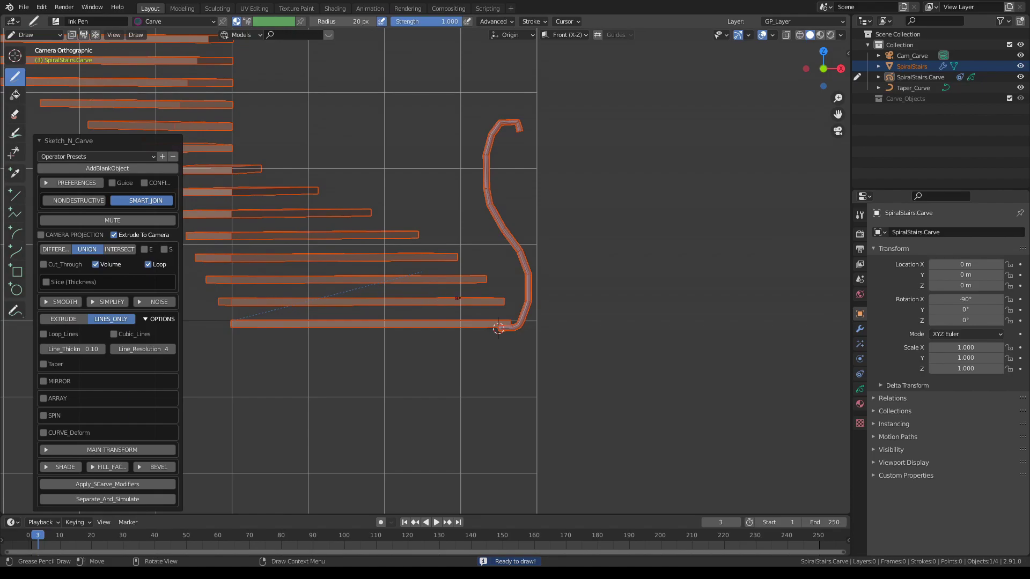
- Give the baluster line a rectangular cross-section by enabling Cubic Lines
middle_drag(388, 301, 445, 356)
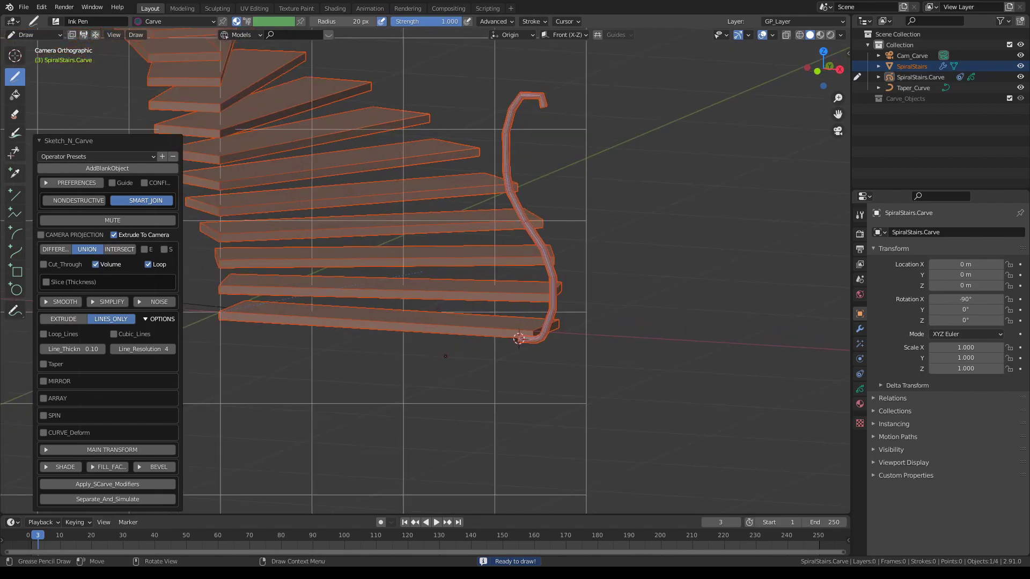
click(95, 264)
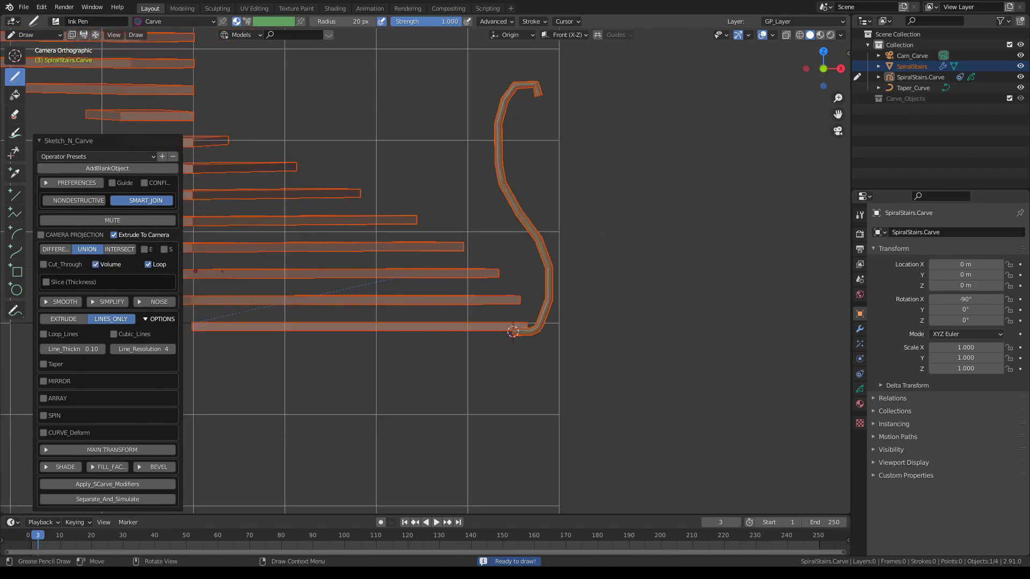
key(KP_0)
scroll(492, 368, up, 2)
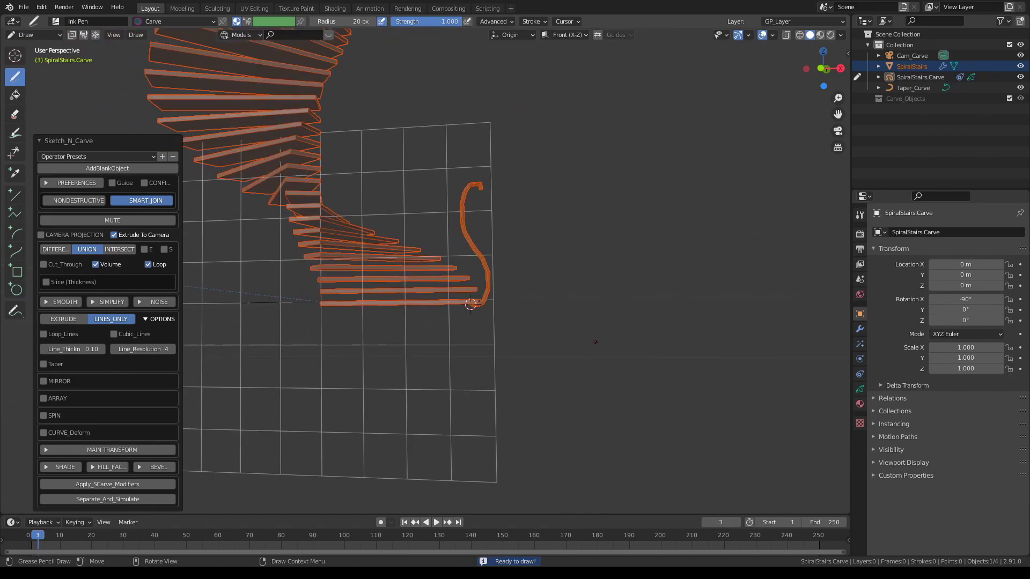
middle_drag(594, 342, 566, 375)
scroll(562, 374, up, 1)
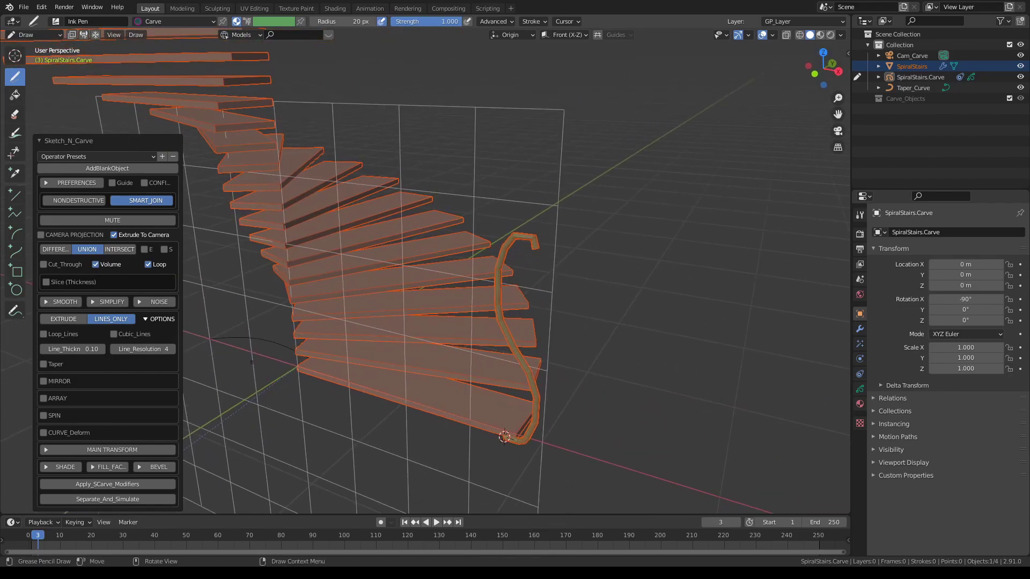
middle_drag(372, 313, 536, 296)
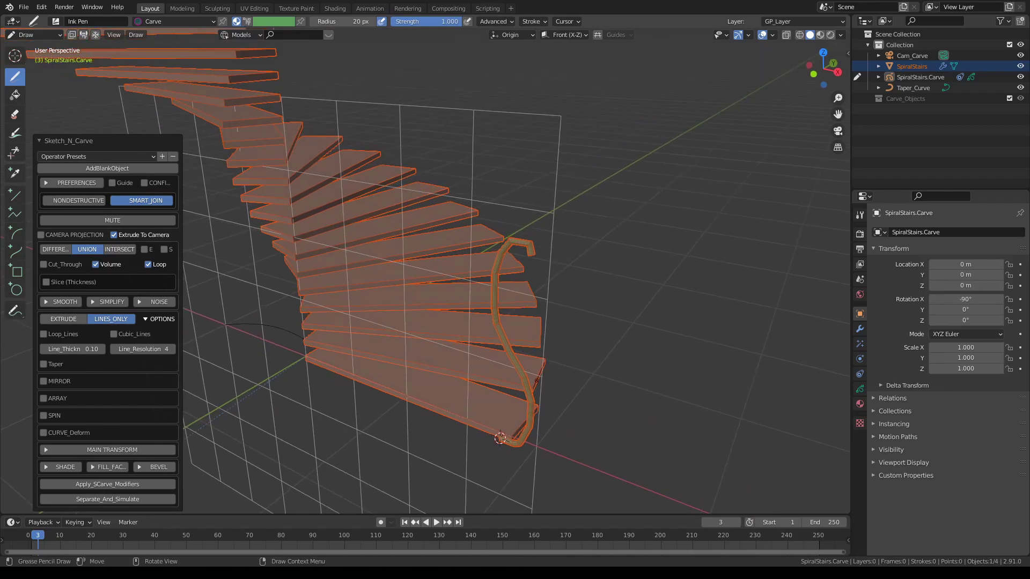
middle_drag(536, 383, 540, 377)
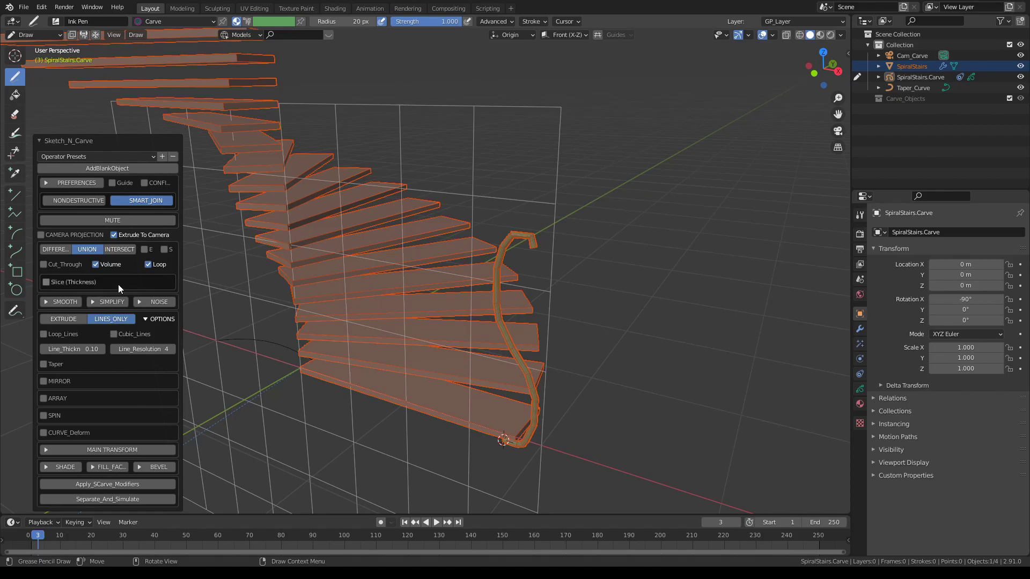
click(114, 335)
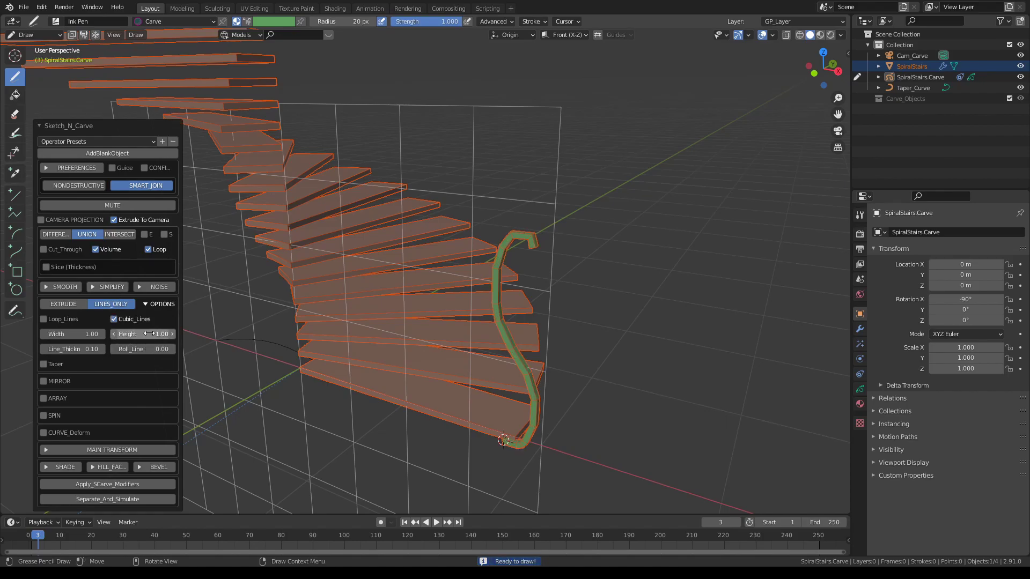
- Set the baluster line's width to 1.54 and its height to 0.49
middle_drag(523, 307, 555, 297)
scroll(499, 318, up, 2)
mouse_move(499, 317)
middle_down()
mouse_move(470, 324)
mouse_move(497, 325)
middle_up()
drag(81, 334, 132, 338)
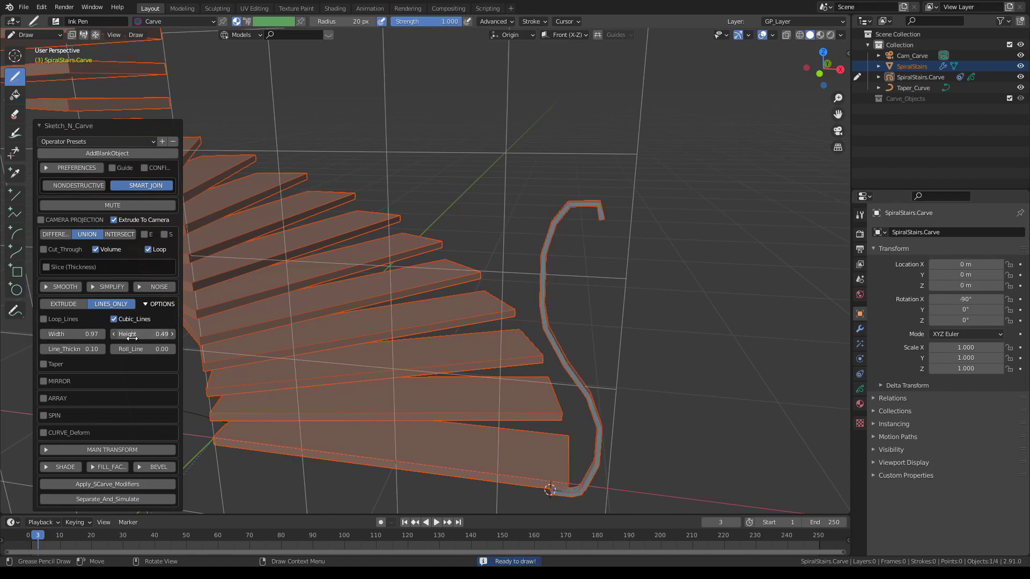
middle_drag(300, 301, 262, 308)
drag(76, 334, 89, 334)
middle_drag(316, 304, 425, 296)
- Simplify the baluster line with Even Spacing enabled and a simplification value of 0.06
click(97, 287)
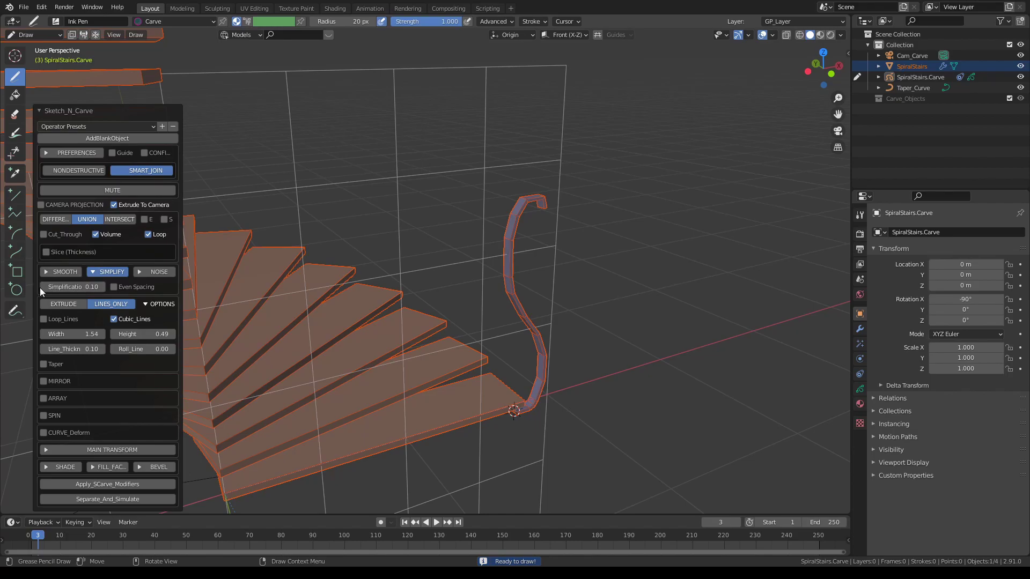
click(113, 287)
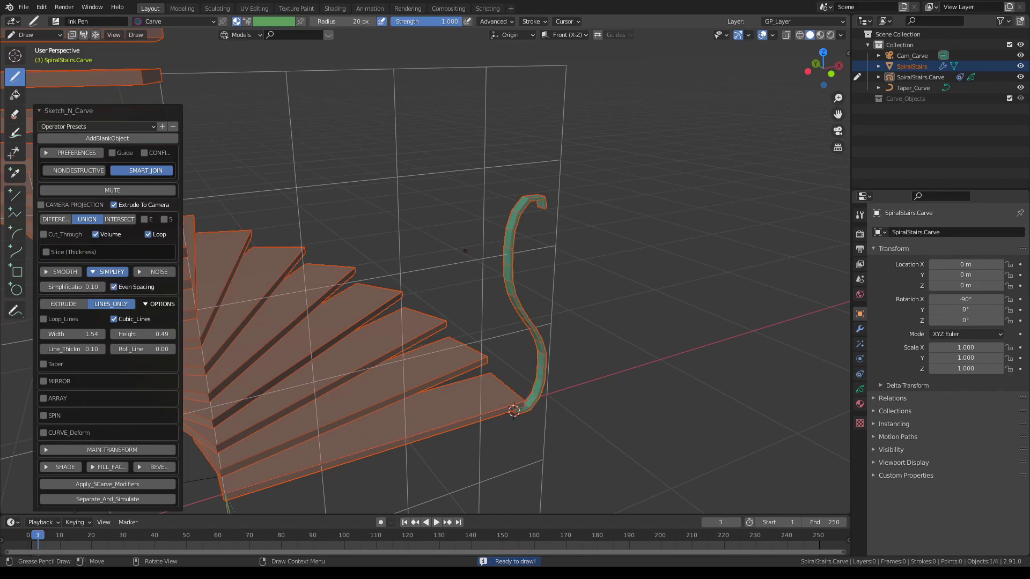
middle_drag(465, 251, 445, 257)
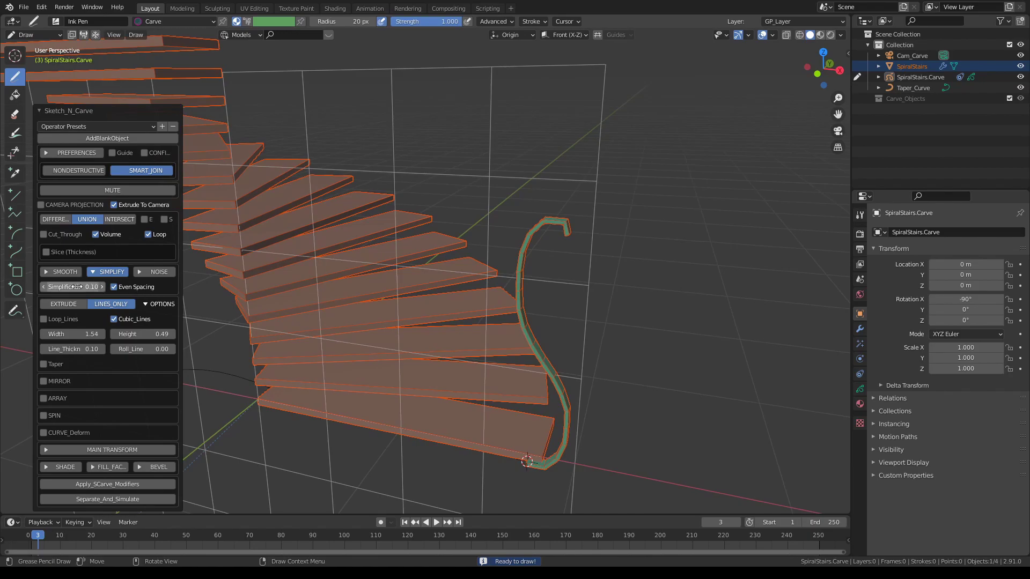
click(43, 287)
click(44, 287)
click(44, 287)
click(44, 287)
mouse_move(474, 278)
middle_down()
mouse_move(450, 285)
mouse_move(547, 285)
mouse_move(541, 320)
mouse_move(554, 310)
mouse_move(603, 314)
mouse_move(429, 353)
mouse_move(500, 356)
middle_up()
click(112, 285)
click(112, 285)
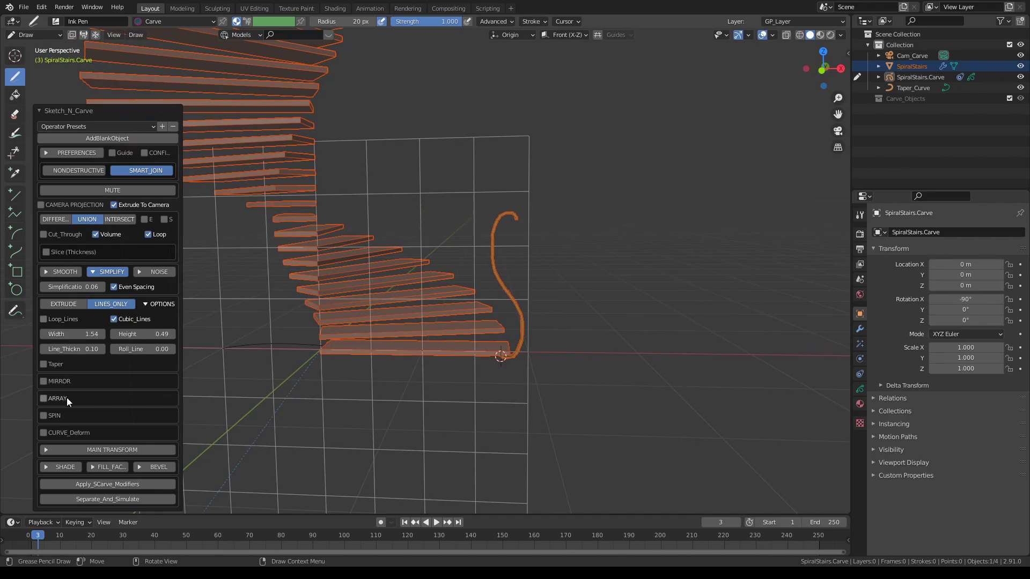
- Re-enable the 30-count array for the baluster and set its array profile Z scale to 0.86
click(44, 399)
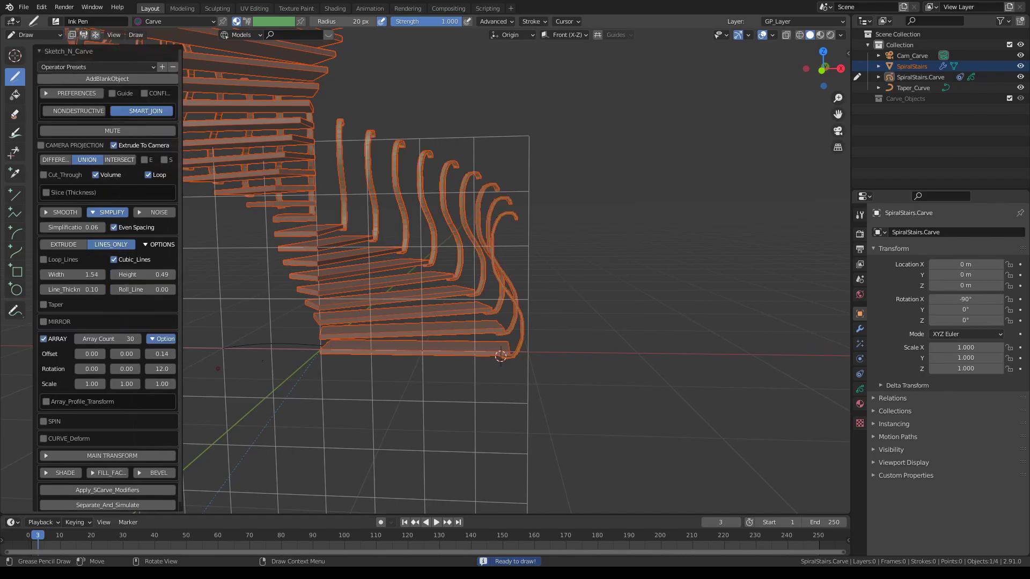
click(45, 401)
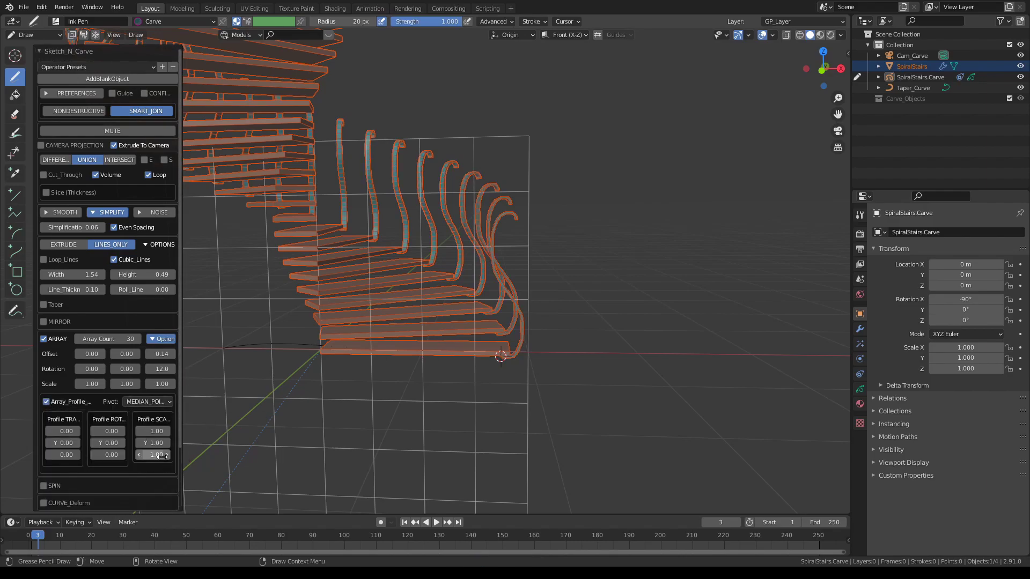
drag(156, 455, 146, 466)
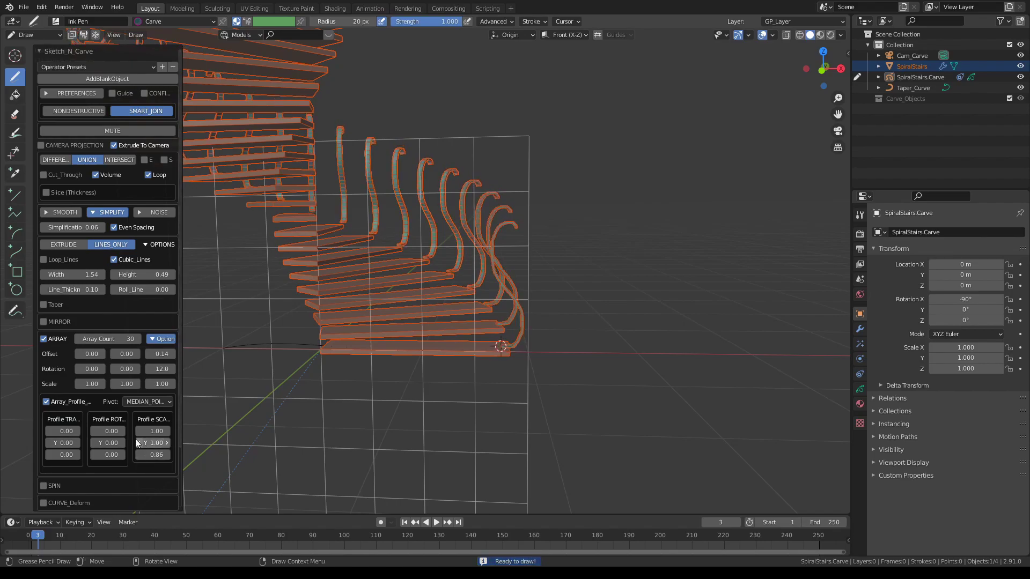
- Lower the balusters against the tread undersides with an array profile Z translation of -0.10
drag(64, 454, 58, 459)
key(KP_0)
scroll(355, 400, up, 5)
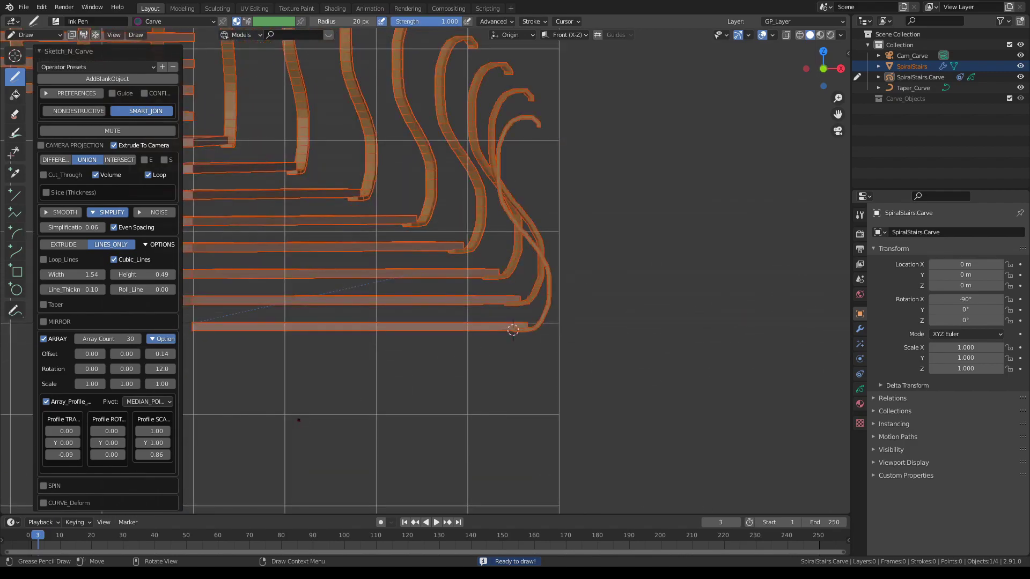
scroll(510, 283, up, 7)
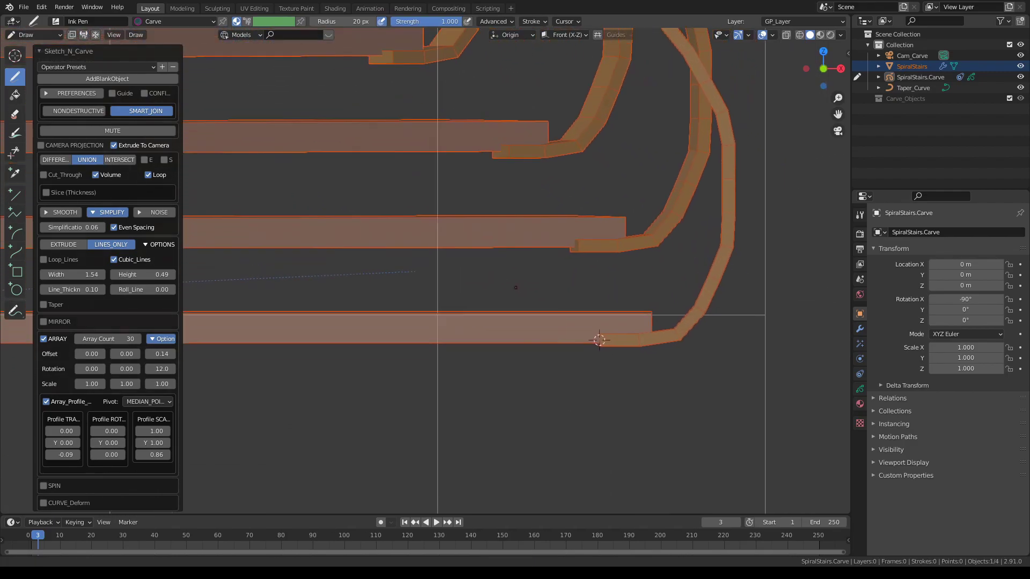
shift+middle_drag(510, 284, 497, 271)
drag(61, 456, 57, 457)
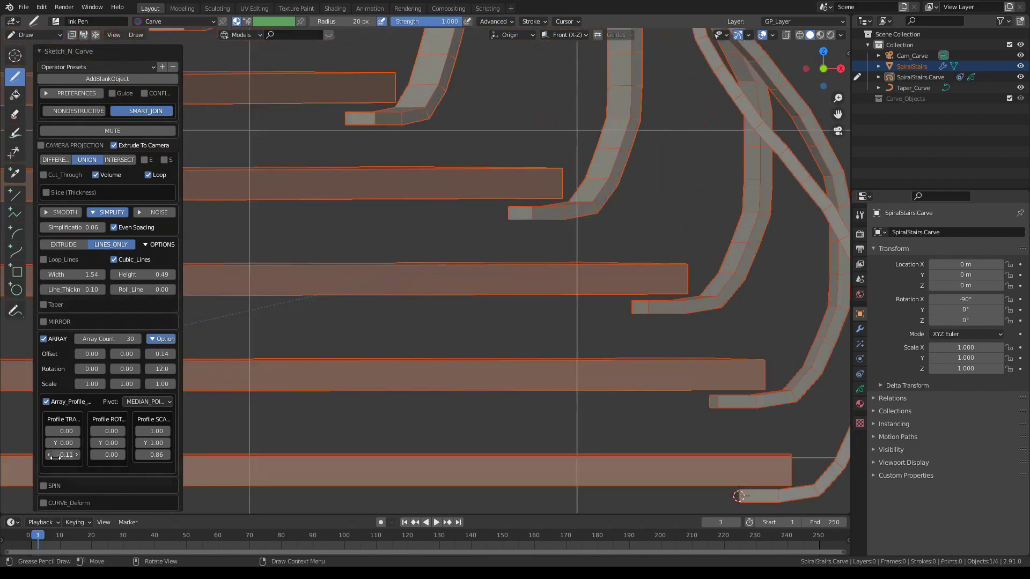
scroll(539, 304, down, 4)
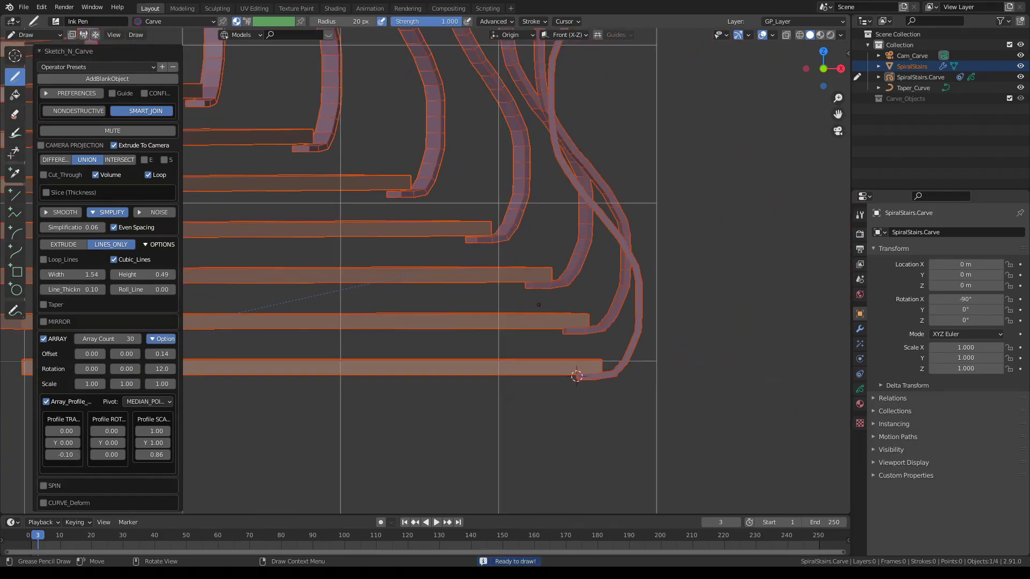
scroll(564, 354, down, 5)
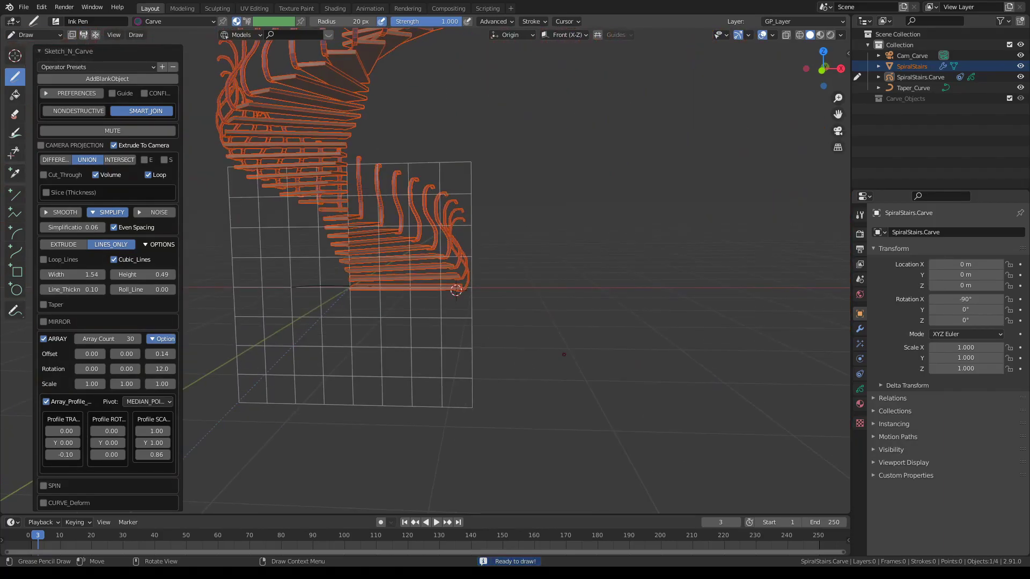
- Shift the arrayed balusters across the treads with an array profile Y translation of 0.20 and finish the carve
mouse_move(600, 342)
middle_down()
mouse_move(504, 294)
mouse_move(532, 316)
mouse_move(482, 345)
mouse_move(498, 352)
middle_up()
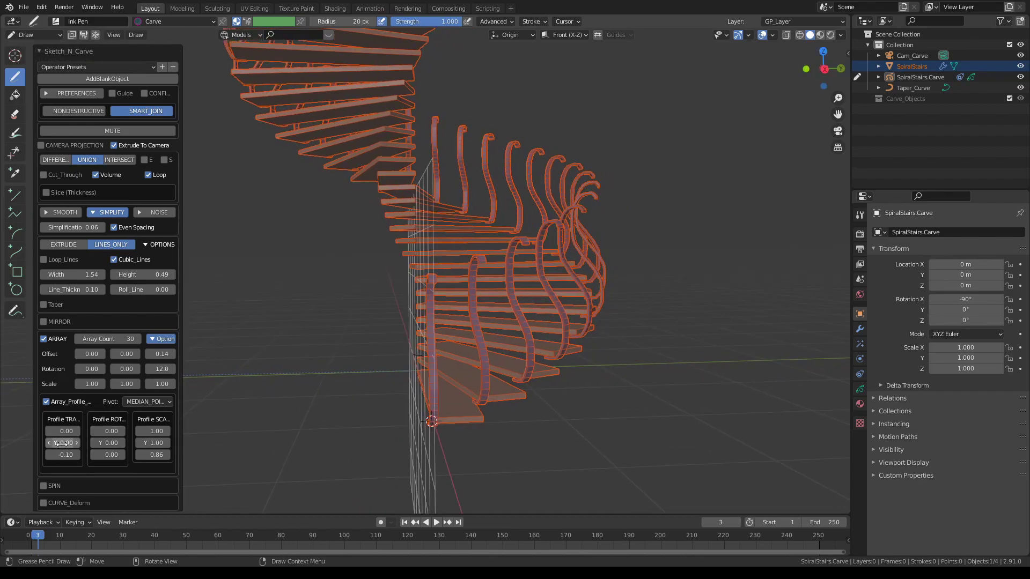
drag(73, 444, 76, 444)
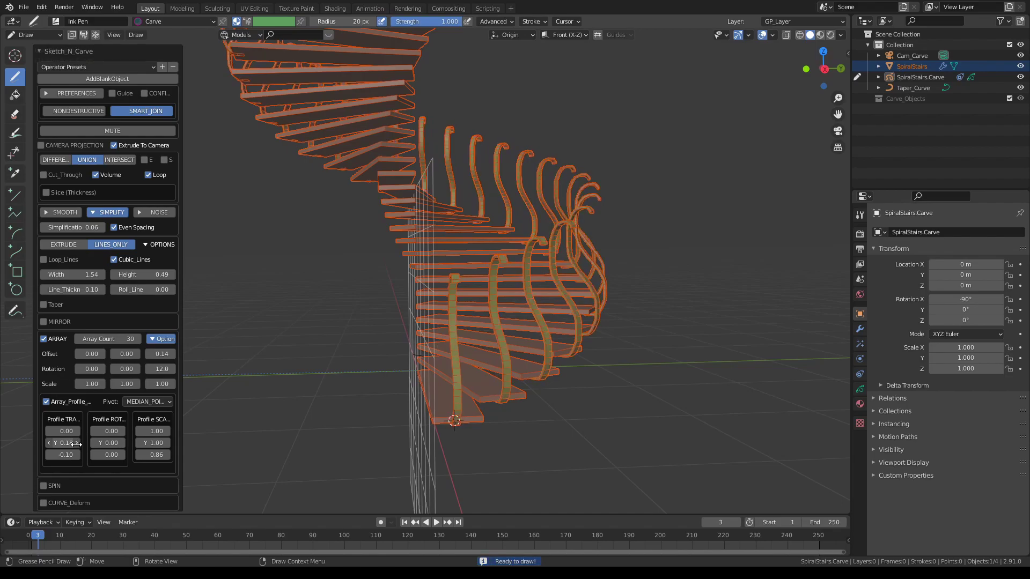
mouse_move(403, 351)
middle_down()
mouse_move(391, 343)
mouse_move(393, 354)
middle_up()
middle_drag(458, 386, 654, 416)
drag(62, 443, 69, 443)
mouse_move(500, 300)
middle_down()
mouse_move(531, 322)
mouse_move(572, 321)
mouse_move(481, 316)
mouse_move(583, 306)
mouse_move(472, 332)
mouse_move(558, 341)
mouse_move(550, 312)
middle_up()
scroll(528, 324, up, 2)
scroll(575, 313, down, 3)
key(space)
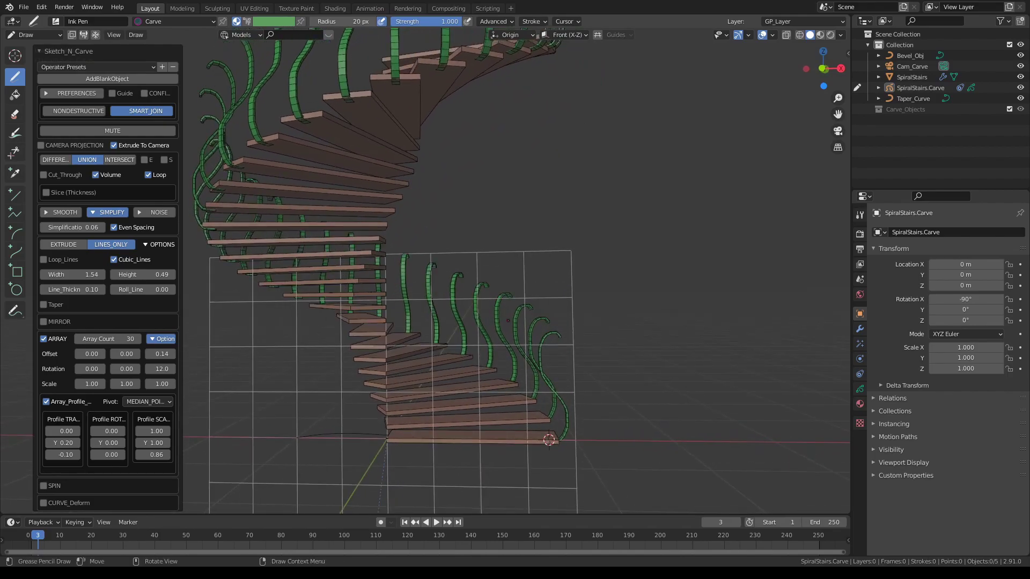
scroll(510, 322, down, 5)
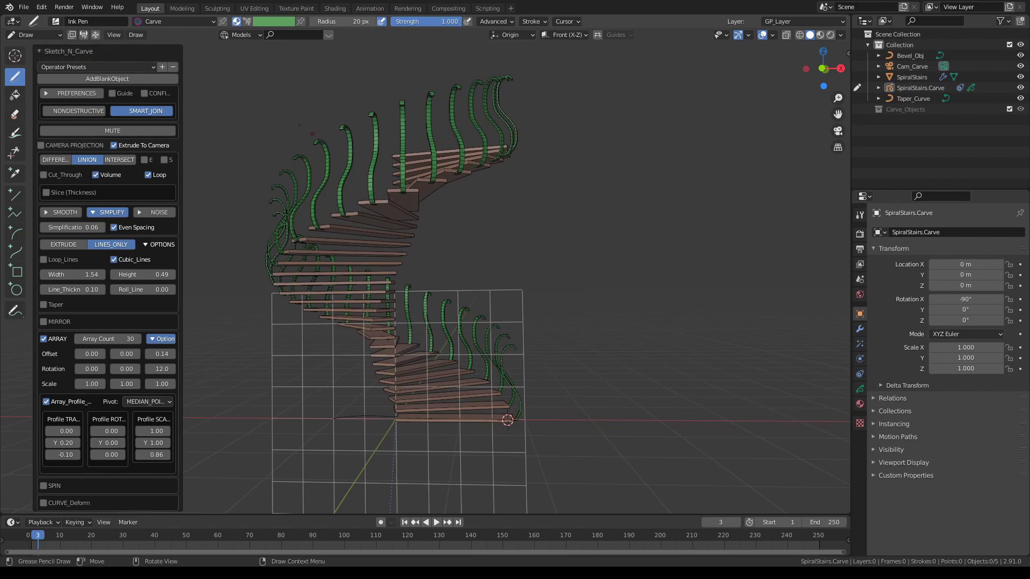
- Add a new blank carve object named SpiralStairs_Railing
click(124, 80)
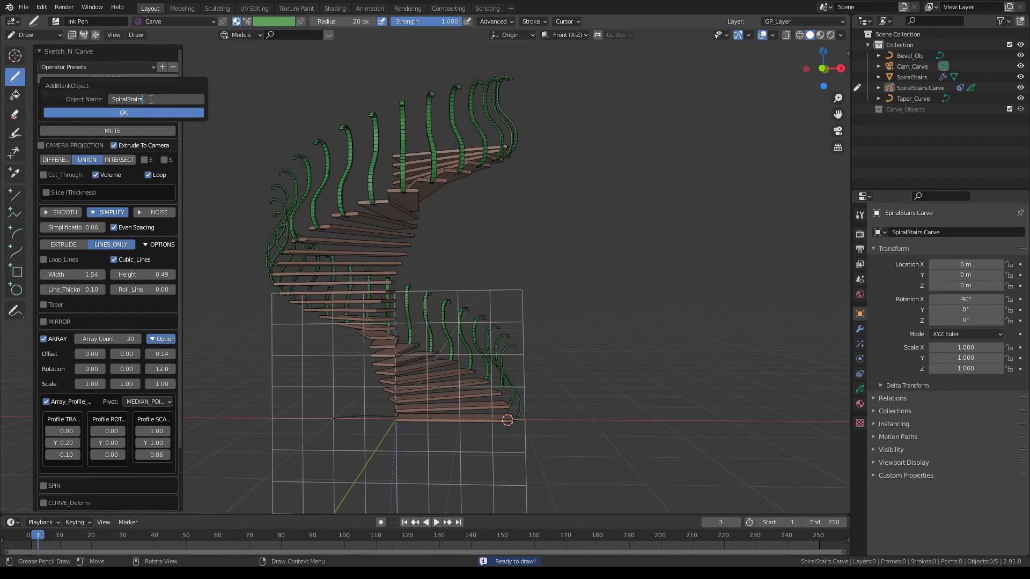
text(_Raili)
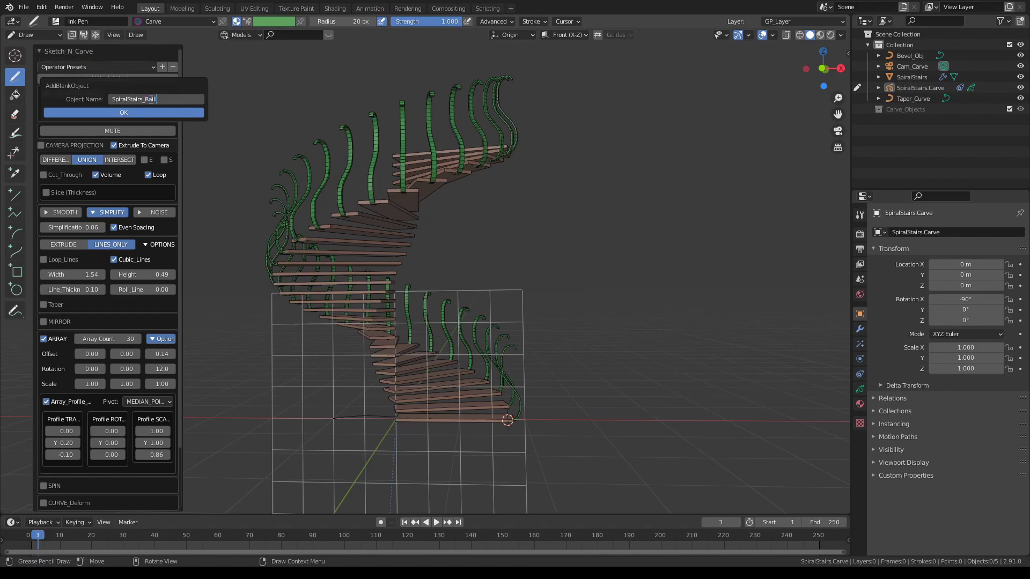
text(ng)
key(Return)
key(Return)
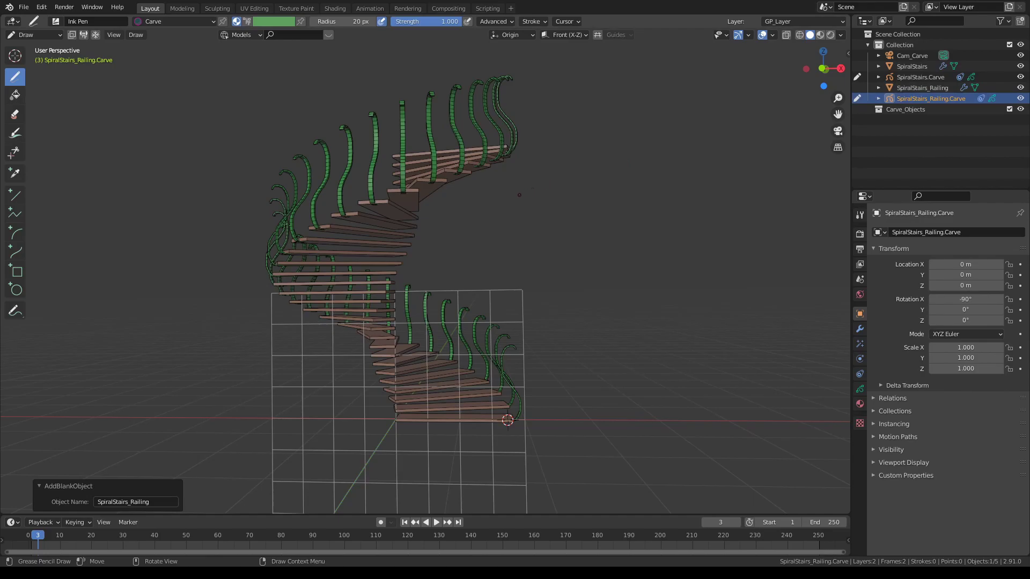
- In the camera view, draw a small circle at the tip of the lowest baluster as the railing profile
scroll(533, 225, up, 3)
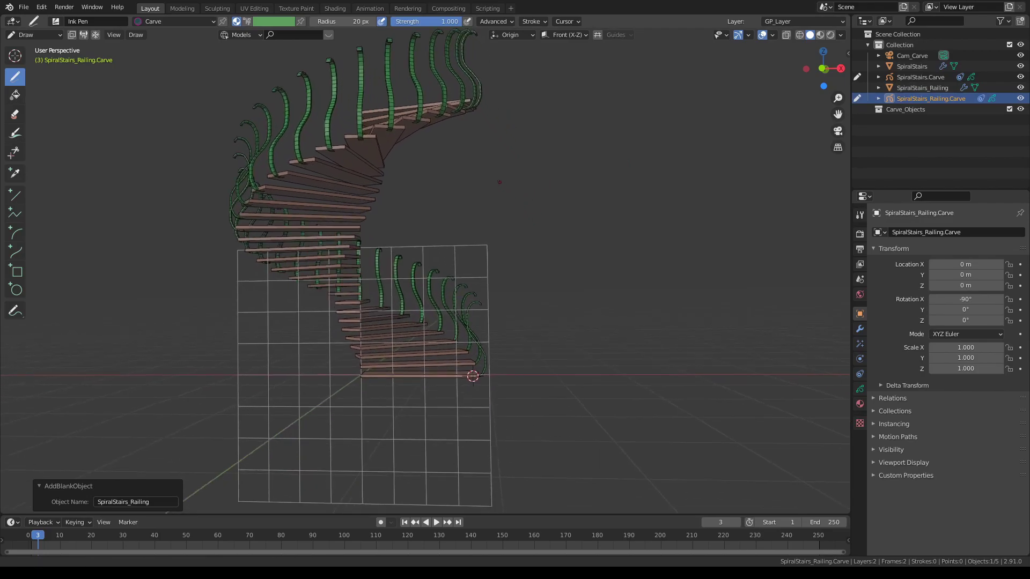
scroll(360, 418, up, 3)
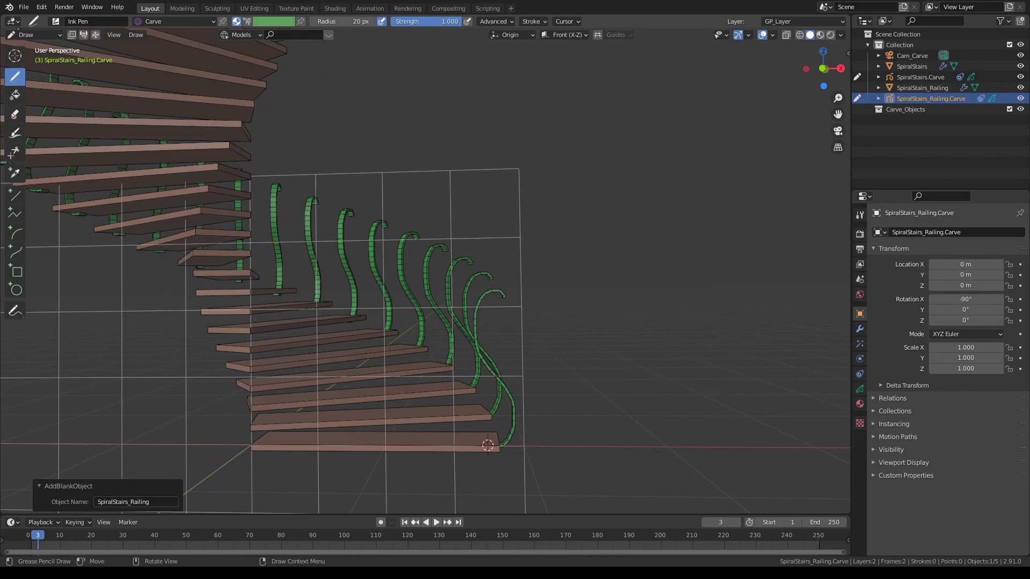
key(KP_0)
scroll(496, 375, down, 6)
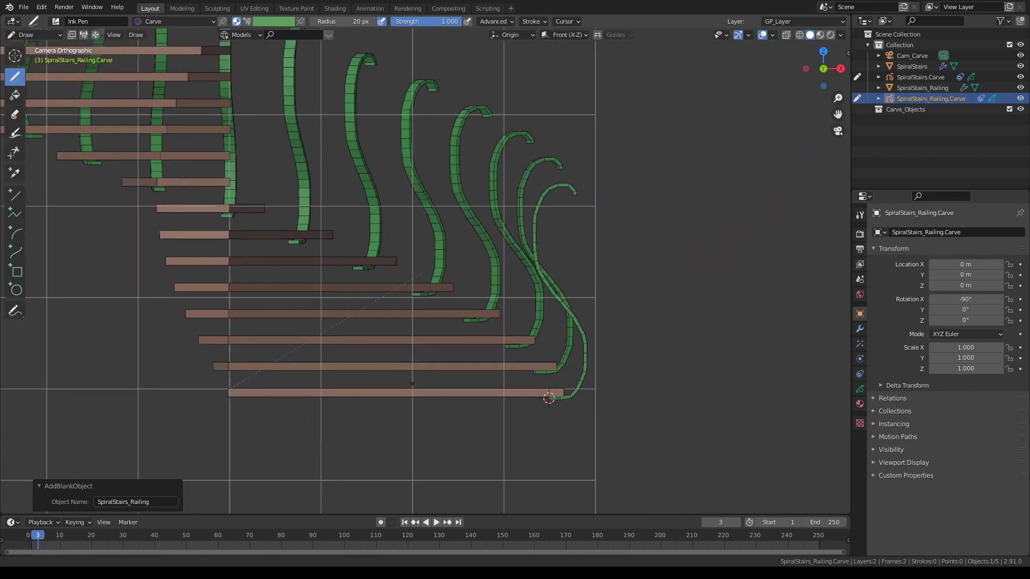
scroll(408, 343, up, 2)
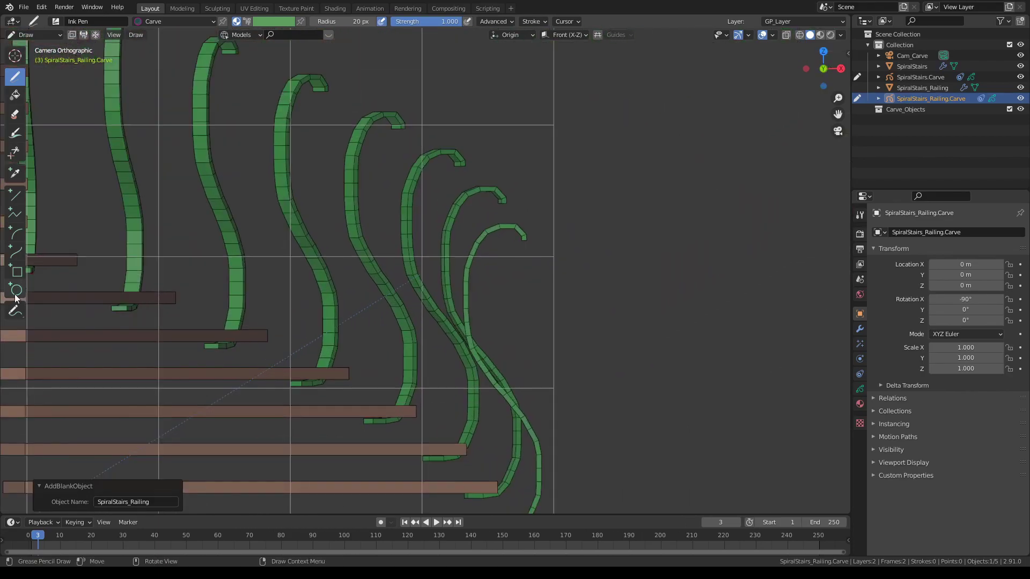
click(16, 290)
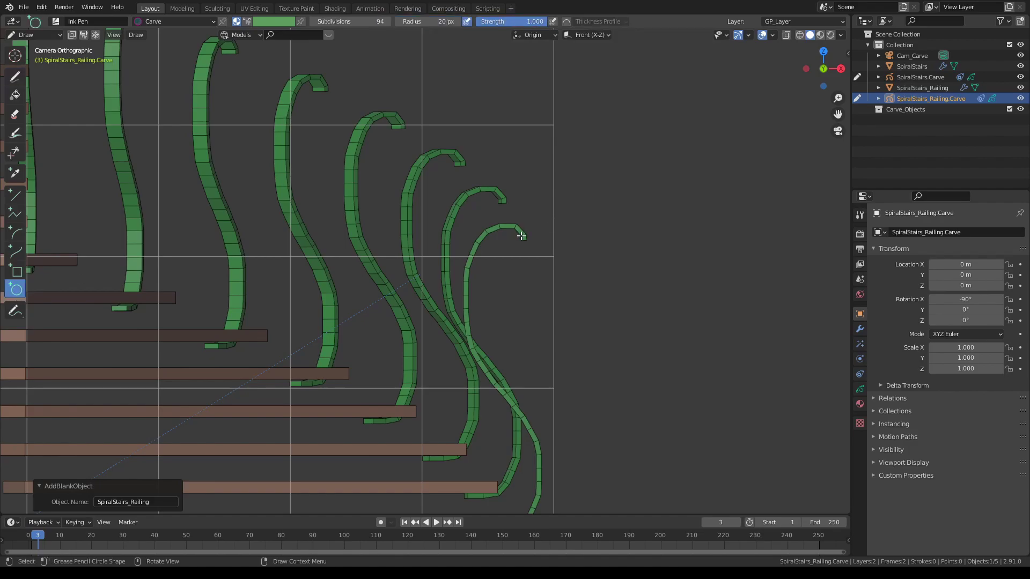
drag(522, 236, 524, 240)
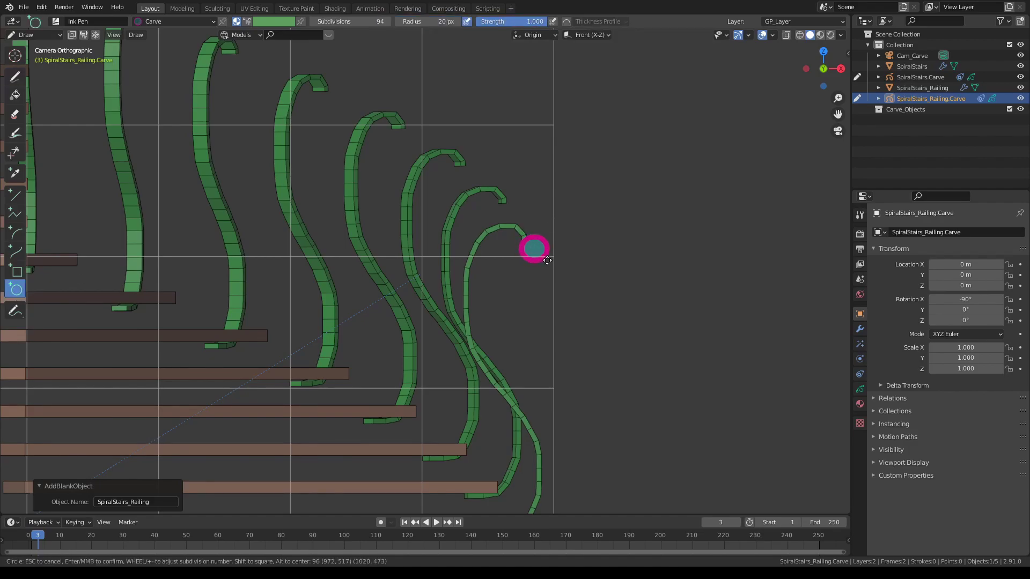
key(Return)
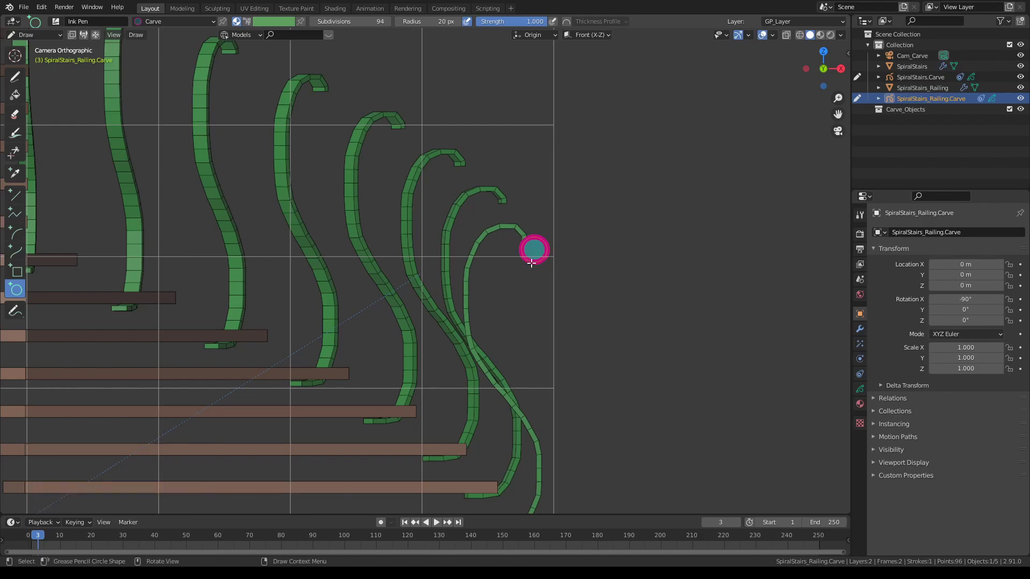
- Move the railing circle about -0.039 m in X and 0.010 m in Z onto the lowest baluster's tip
key(Tab)
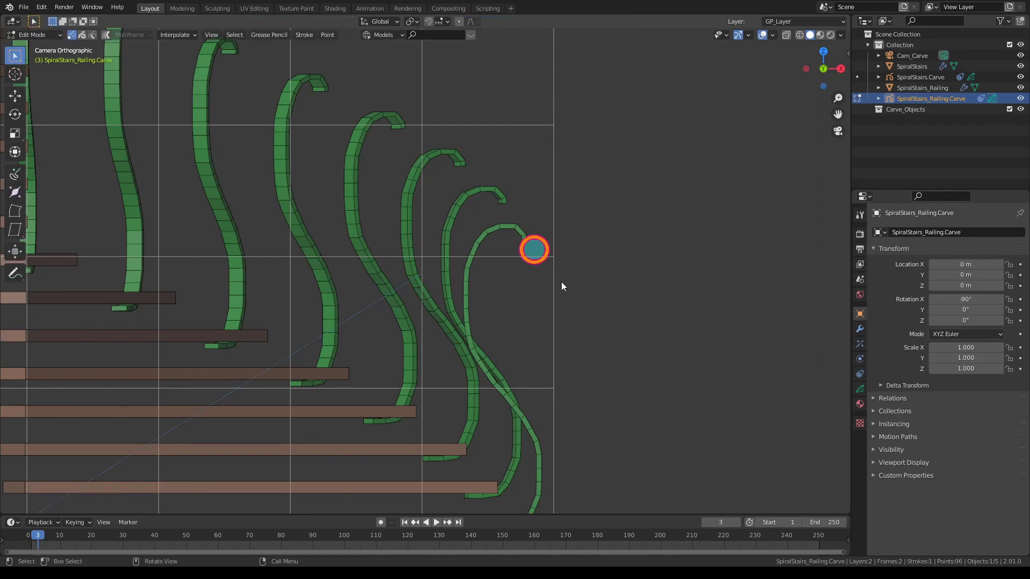
key(g)
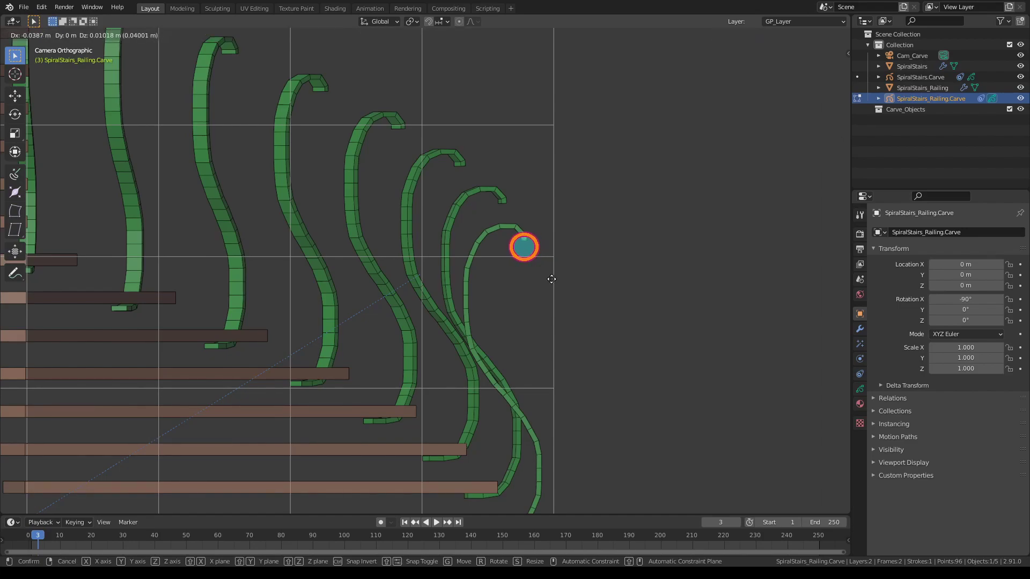
click(551, 279)
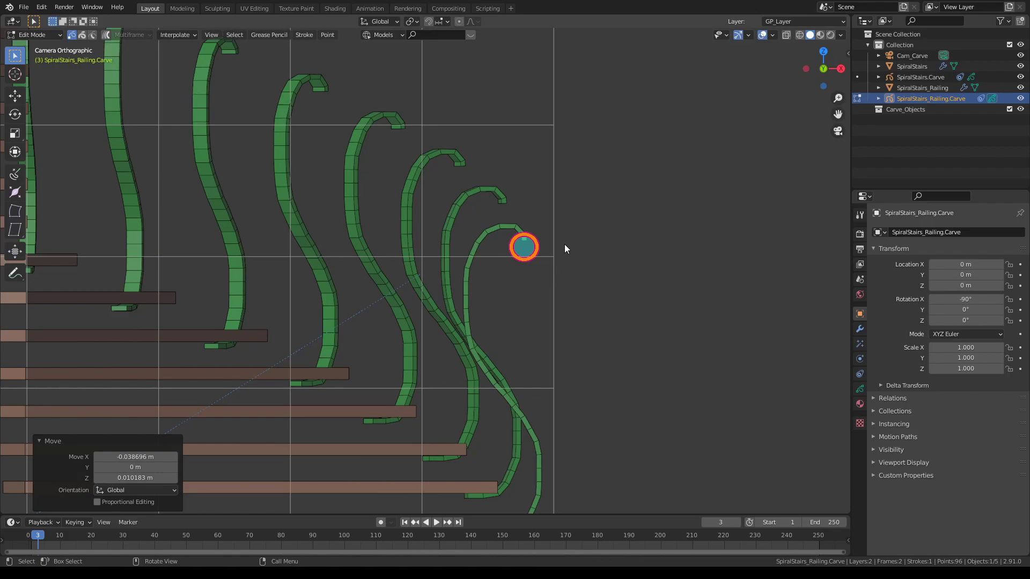
key(Tab)
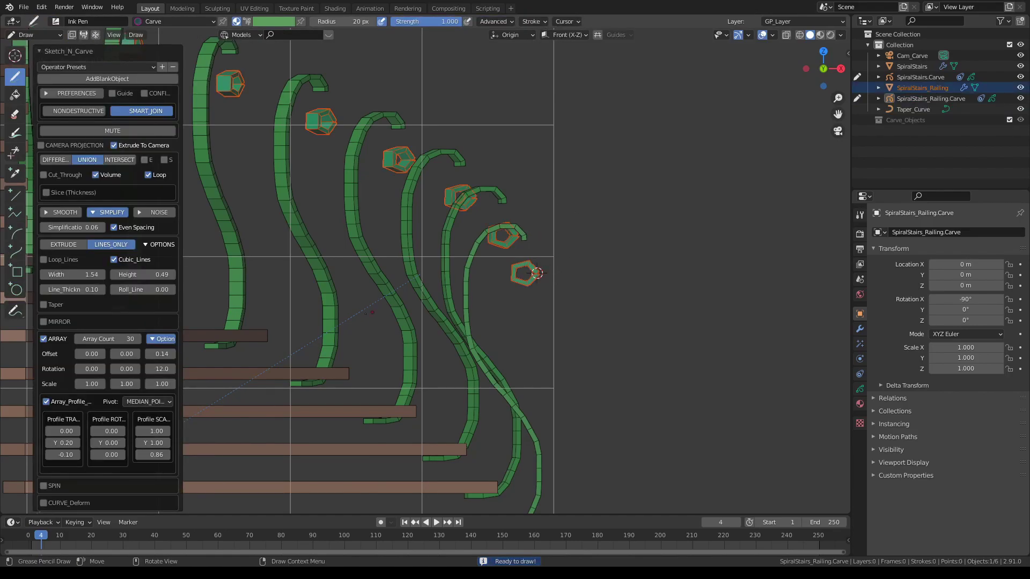
- Carve the circle in Extrude mode without an array and spin it around the Z axis
middle_drag(537, 273, 258, 396)
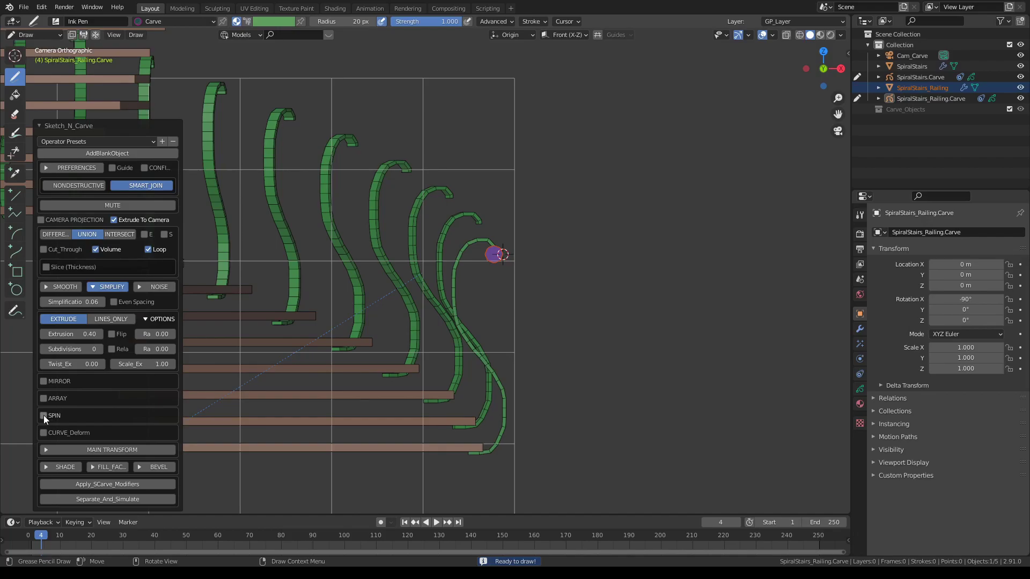
click(44, 415)
middle_drag(415, 287, 365, 298)
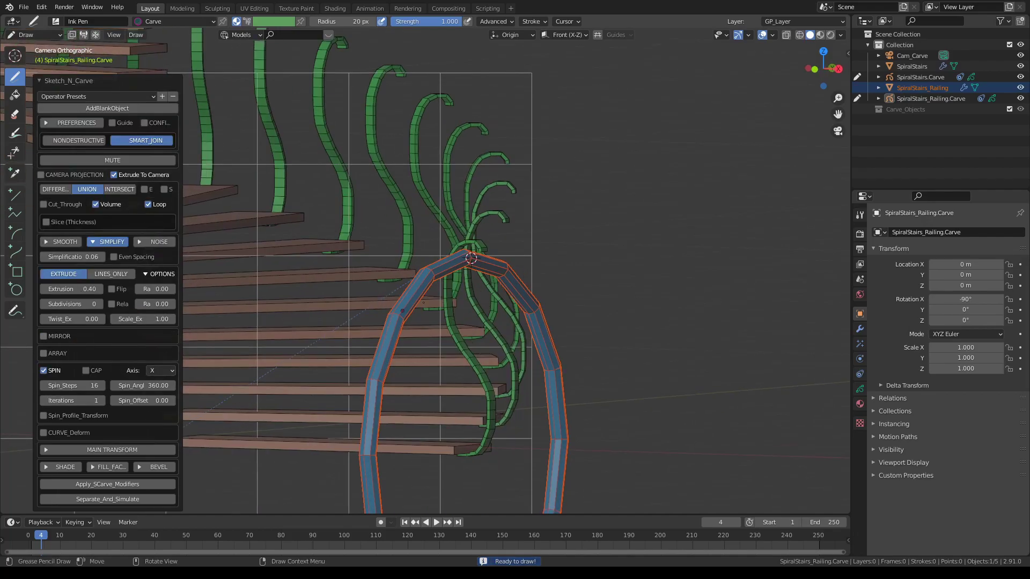
scroll(471, 258, down, 4)
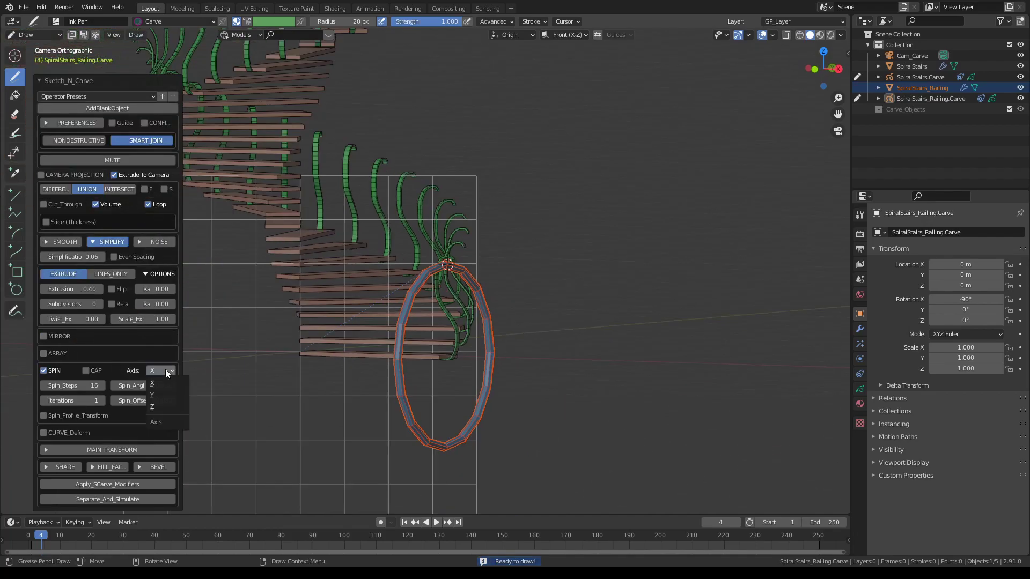
click(162, 406)
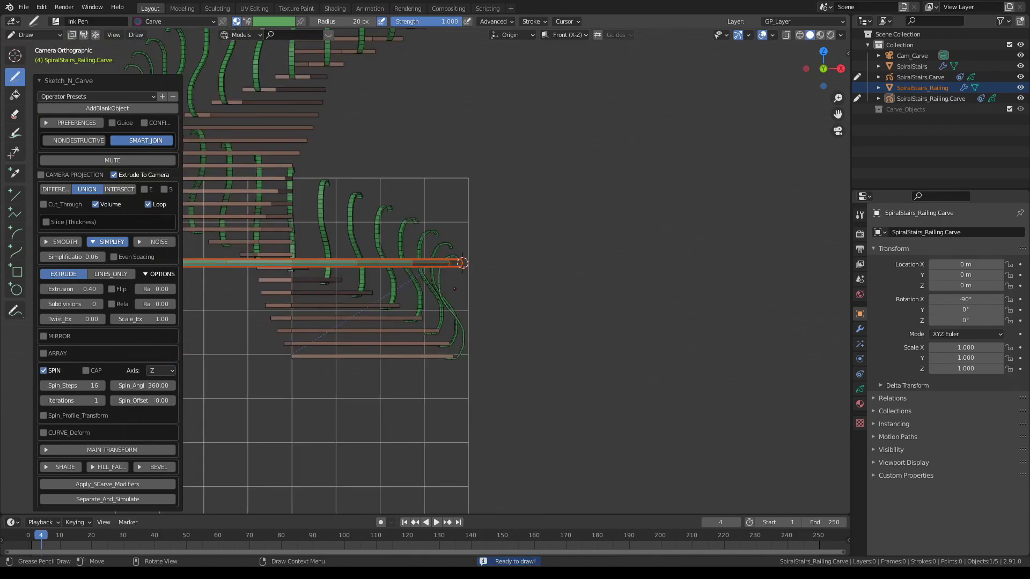
middle_drag(536, 269, 569, 252)
middle_drag(457, 272, 489, 269)
click(44, 354)
scroll(107, 338, down, 2)
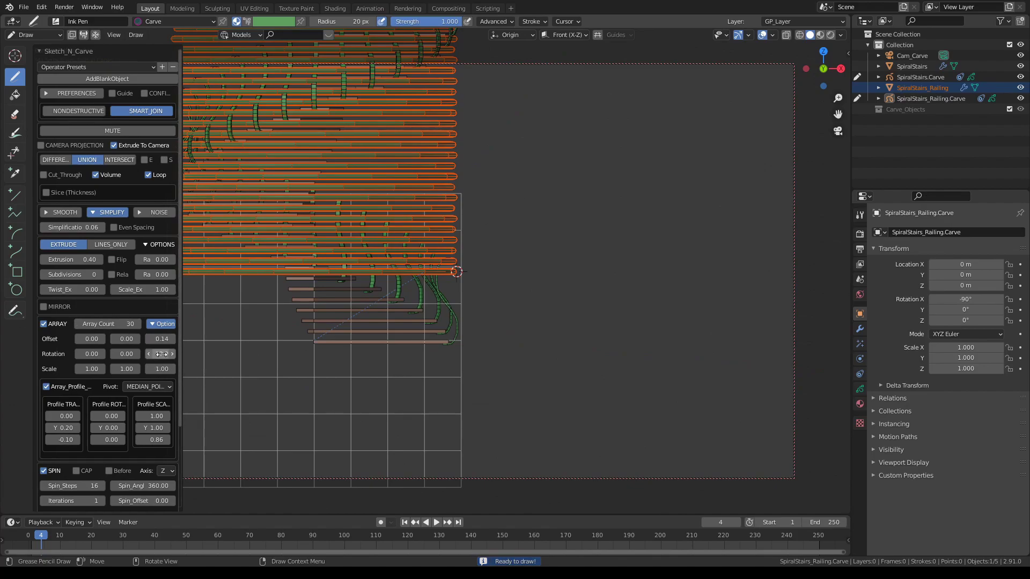
click(44, 324)
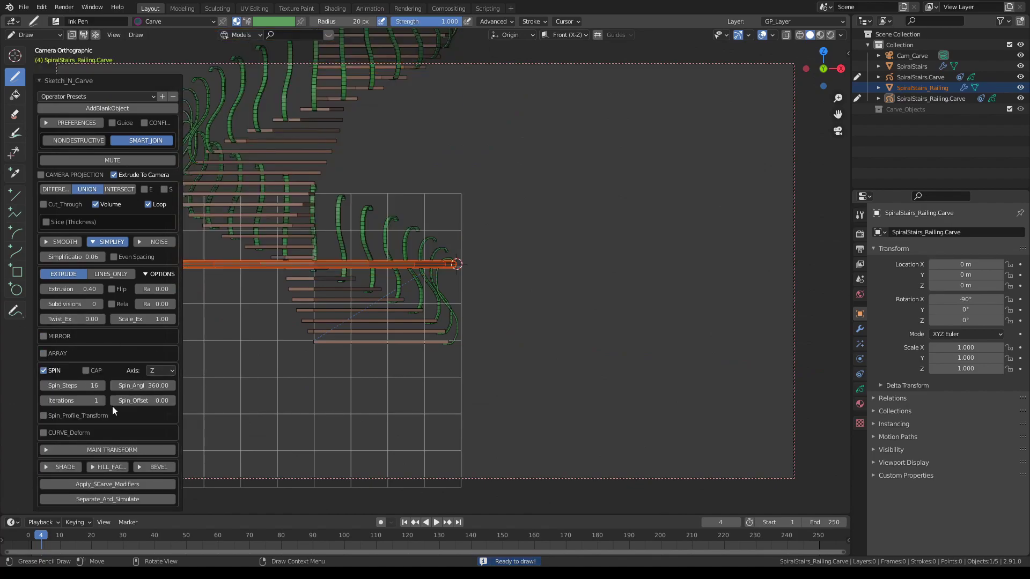
- Set the railing spin to 30 steps with a spin offset of 4.21 so it climbs along the baluster tips
click(77, 386)
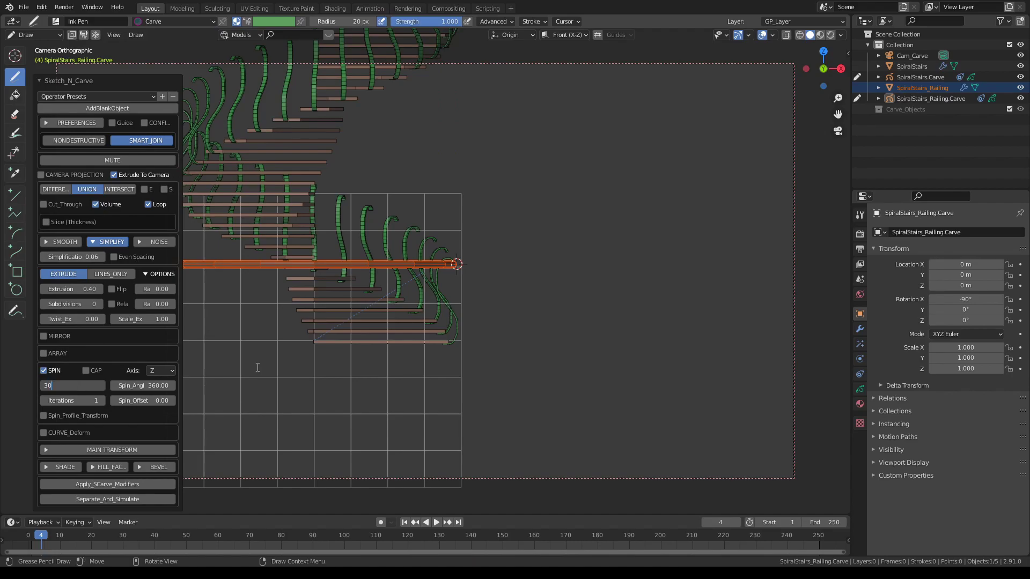
key(Return)
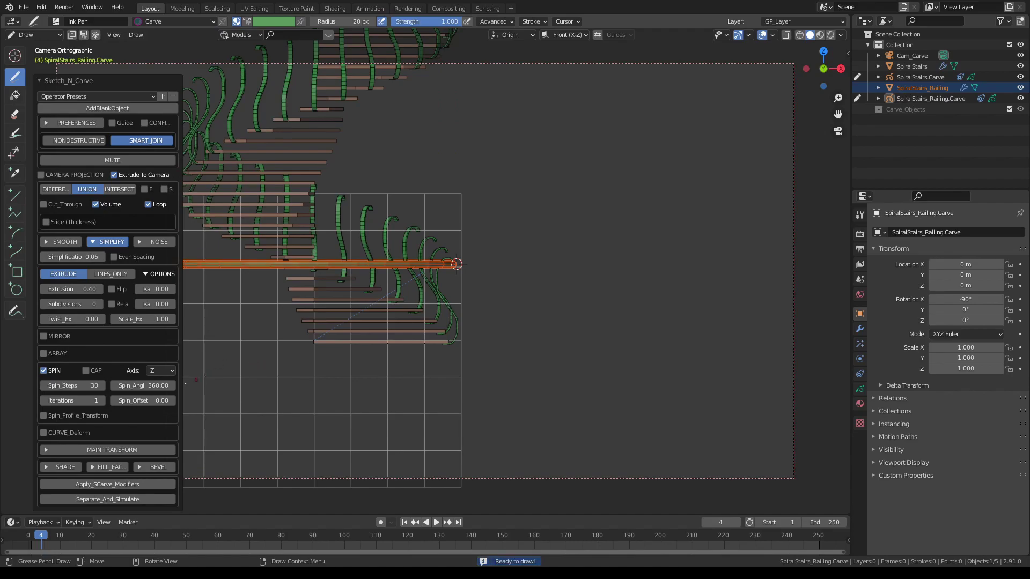
scroll(355, 339, down, 2)
middle_drag(357, 338, 346, 355)
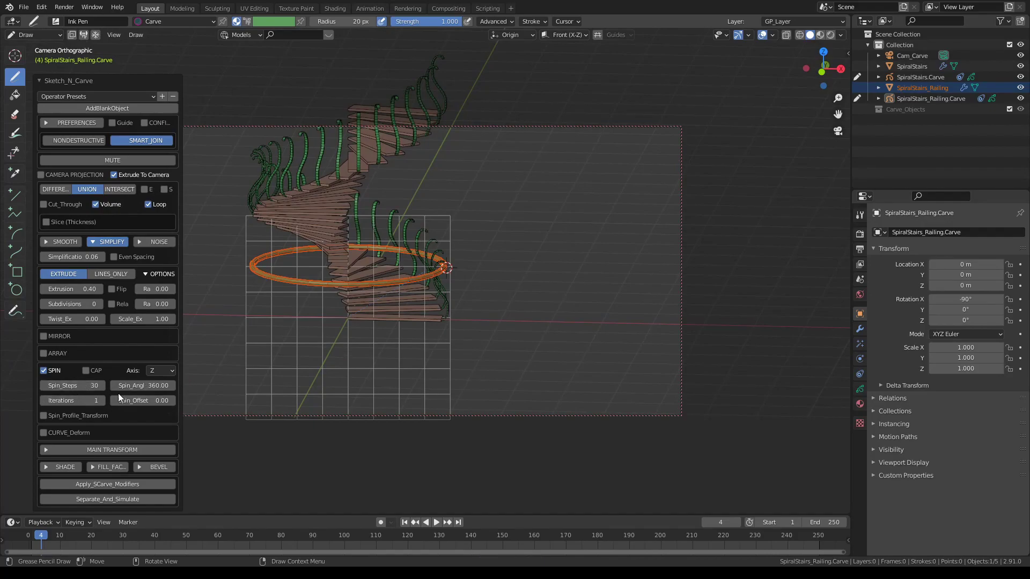
drag(140, 400, 385, 390)
middle_drag(291, 332, 445, 332)
mouse_move(461, 370)
shift+middle_down()
mouse_move(426, 263)
mouse_move(418, 329)
mouse_move(470, 281)
mouse_move(514, 313)
mouse_move(509, 292)
mouse_move(490, 282)
mouse_move(510, 300)
shift+middle_up()
scroll(425, 263, up, 4)
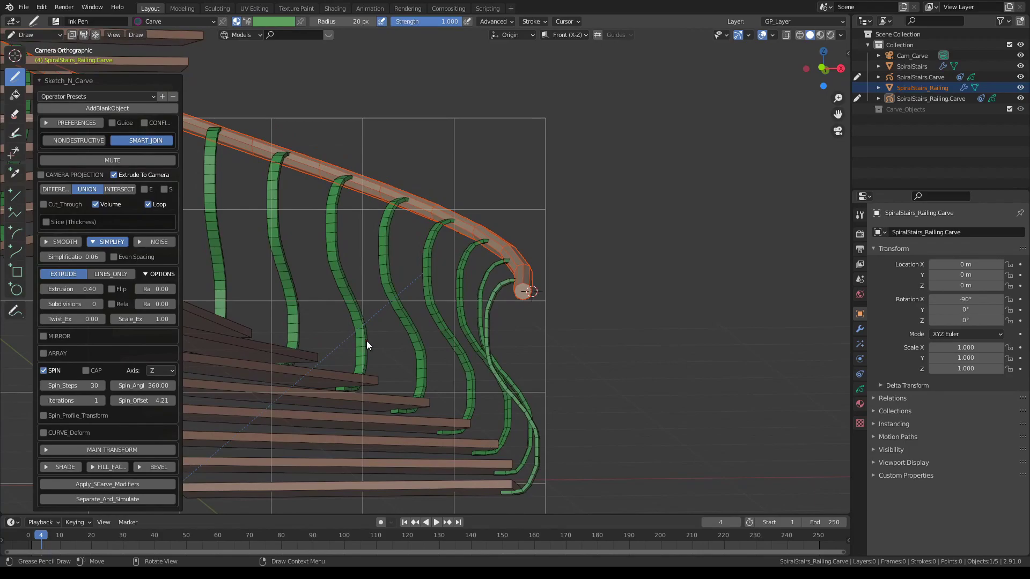
middle_drag(375, 340, 327, 341)
click(43, 416)
scroll(108, 375, down, 2)
scroll(529, 344, down, 3)
middle_drag(528, 344, 461, 351)
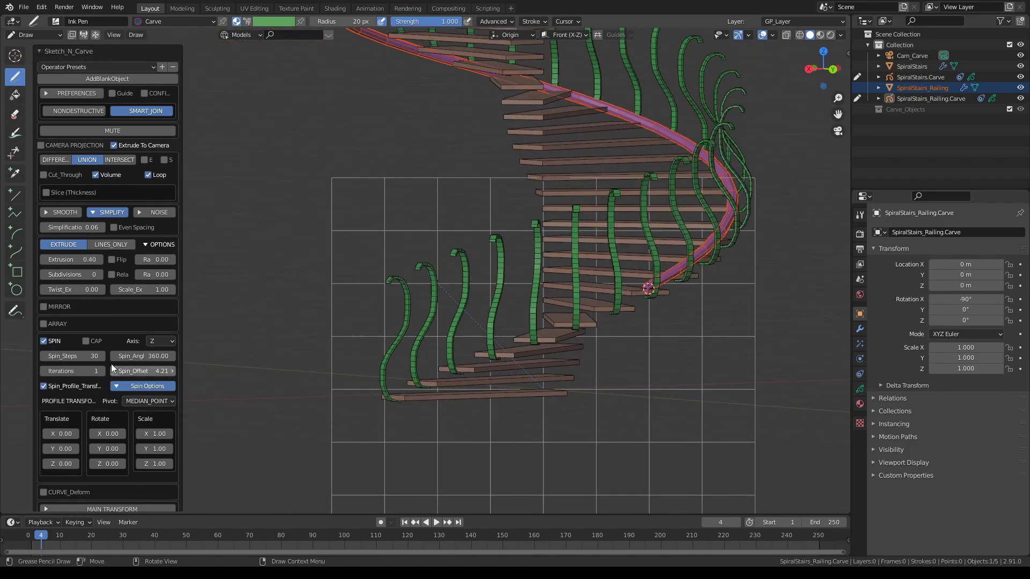
click(44, 386)
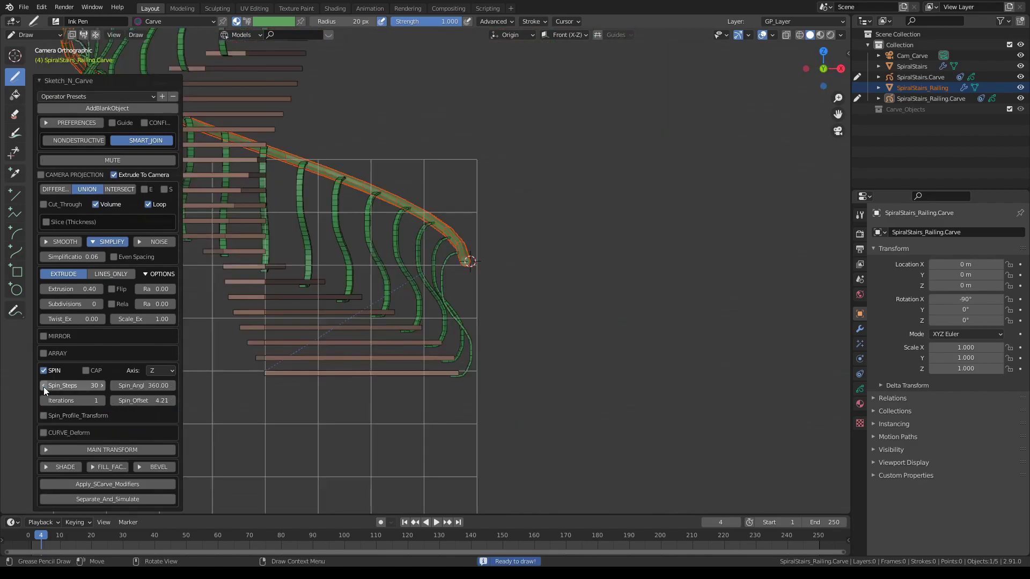
- Enable the spin profile transform for the railing and check how the rail sits on the baluster tips
middle_drag(501, 305, 410, 318)
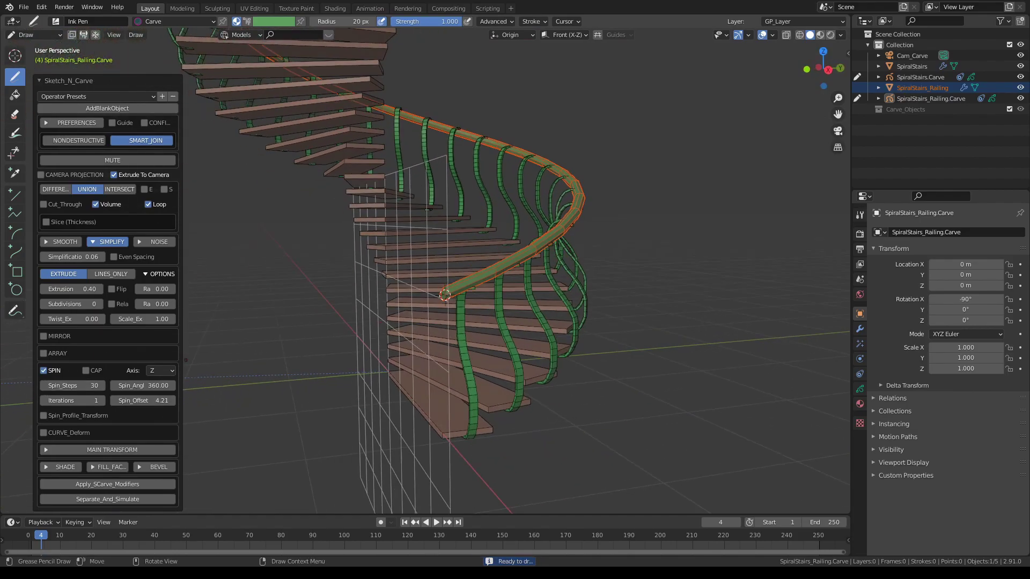
click(43, 416)
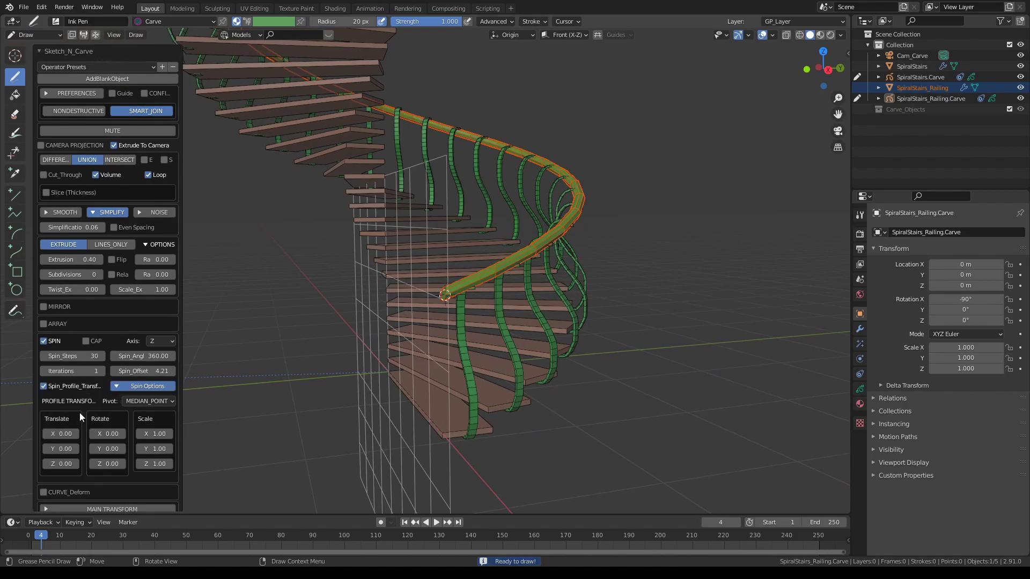
scroll(437, 336, down, 2)
shift+middle_drag(437, 337, 485, 344)
middle_drag(485, 343, 364, 364)
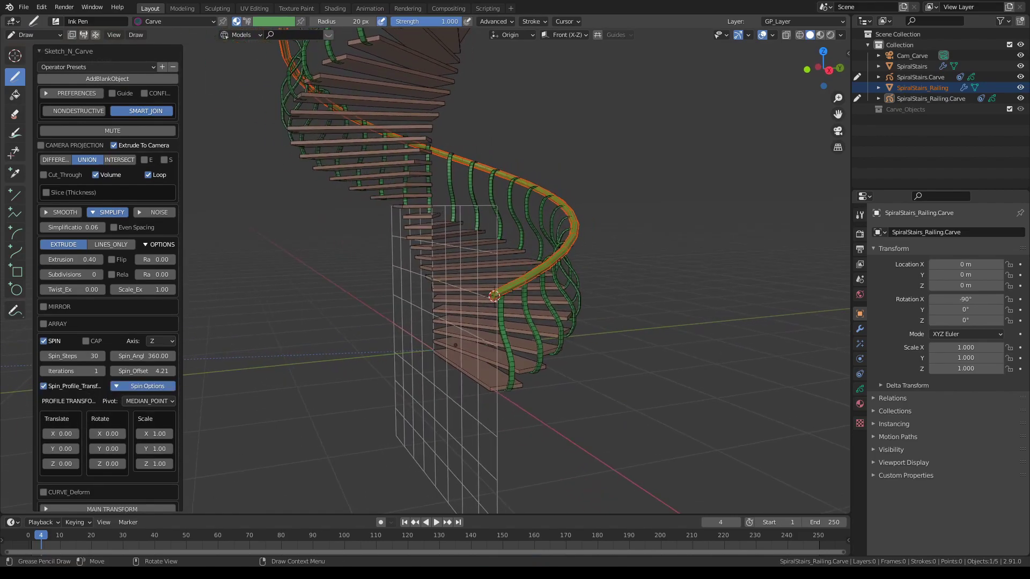
middle_drag(456, 345, 416, 302)
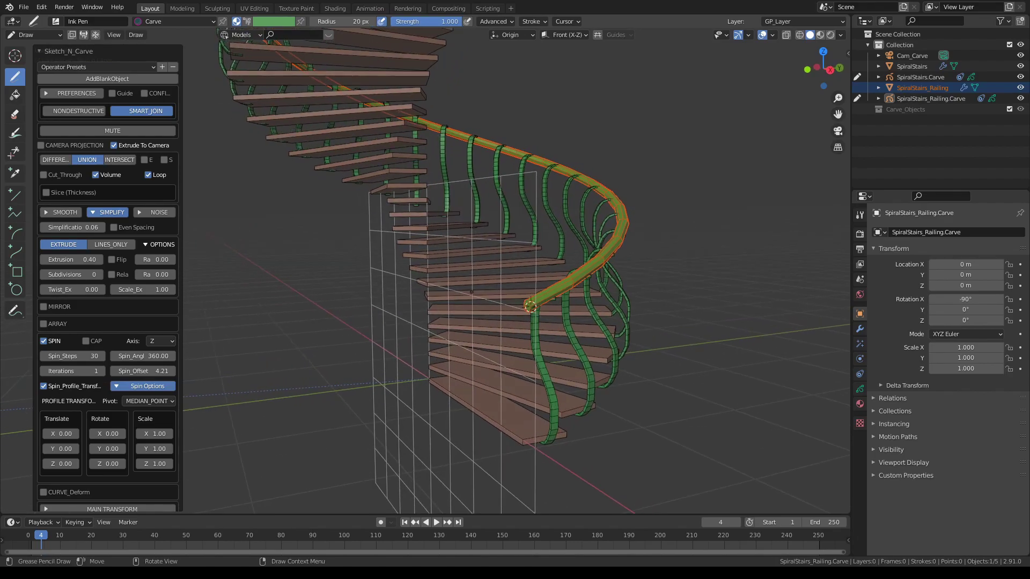
click(43, 341)
scroll(503, 310, up, 2)
shift+middle_drag(606, 324, 554, 300)
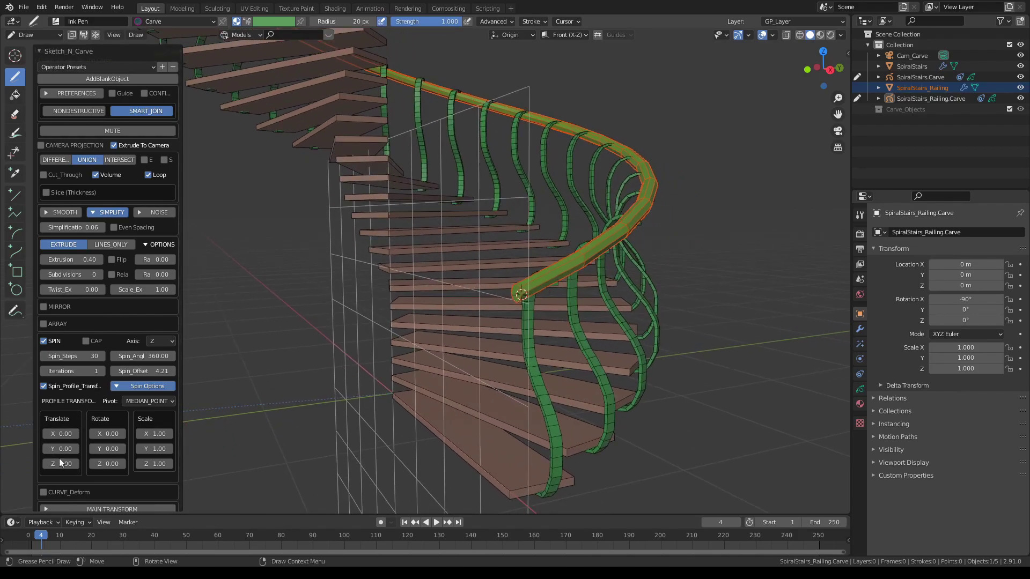
- Translate the railing's spin profile by 0.02 in X and -0.06 in Z to align it with the baluster tips
drag(61, 464, 59, 467)
middle_drag(504, 302, 599, 184)
scroll(596, 307, up, 6)
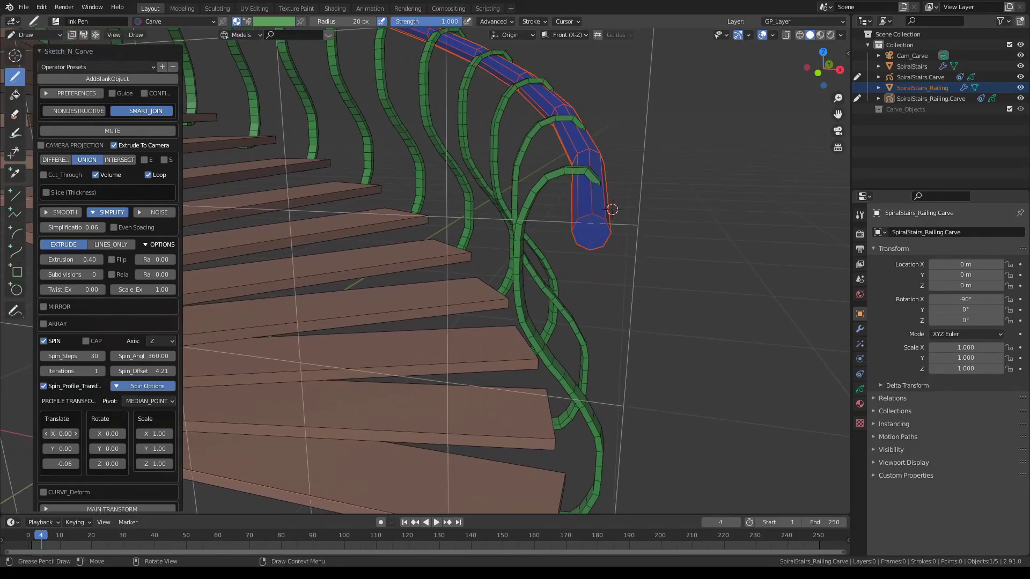
drag(61, 433, 66, 434)
scroll(482, 373, down, 1)
scroll(504, 370, down, 1)
scroll(460, 363, down, 4)
- Raise the railing's spin offset to 4.31 so the upper end of the handrail meets the top balusters
mouse_move(528, 369)
middle_down()
mouse_move(400, 366)
mouse_move(510, 364)
mouse_move(492, 372)
mouse_move(556, 424)
middle_up()
scroll(429, 366, down, 3)
scroll(515, 366, down, 2)
scroll(491, 374, up, 3)
scroll(557, 421, up, 3)
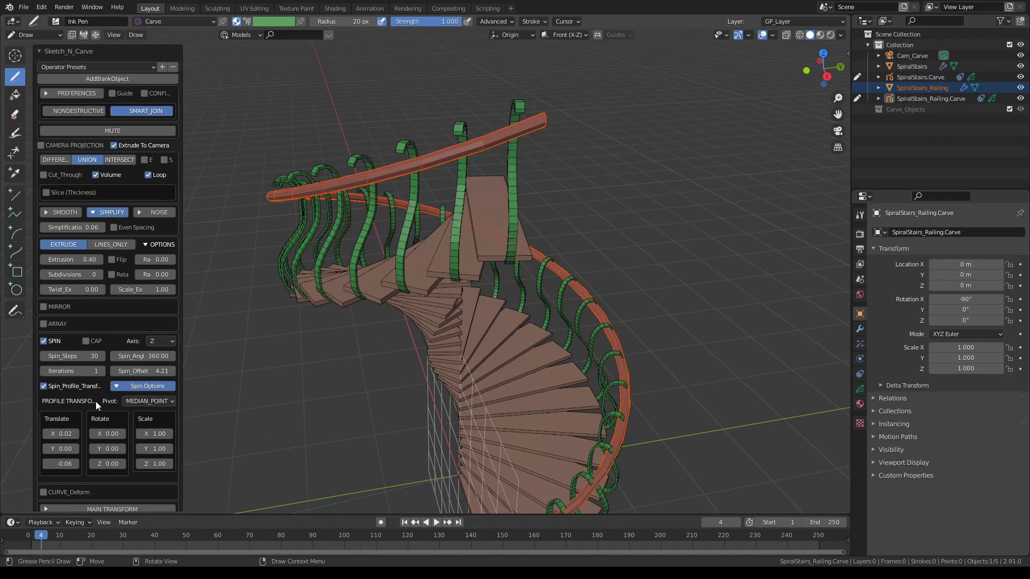
click(171, 371)
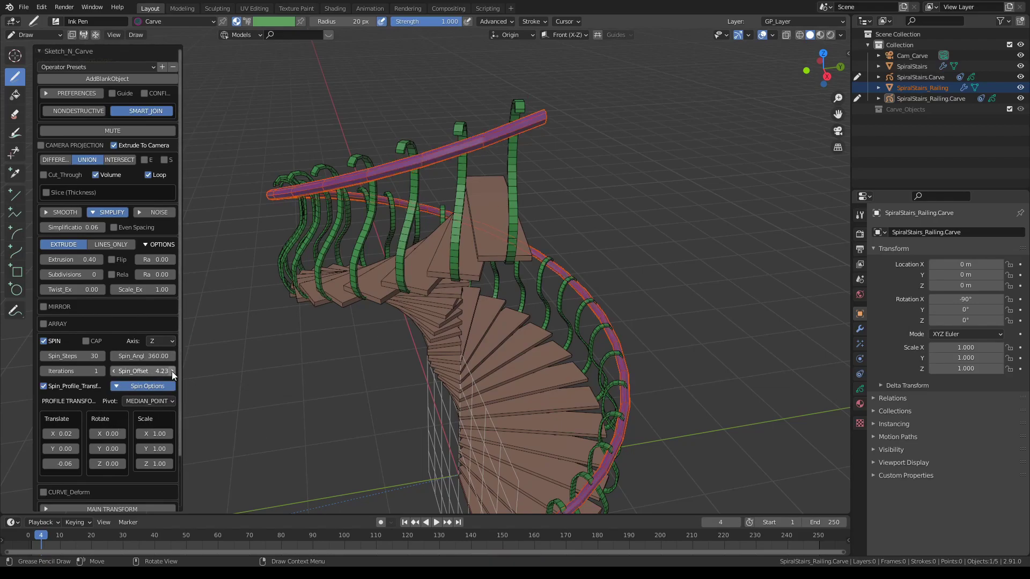
click(171, 371)
click(172, 371)
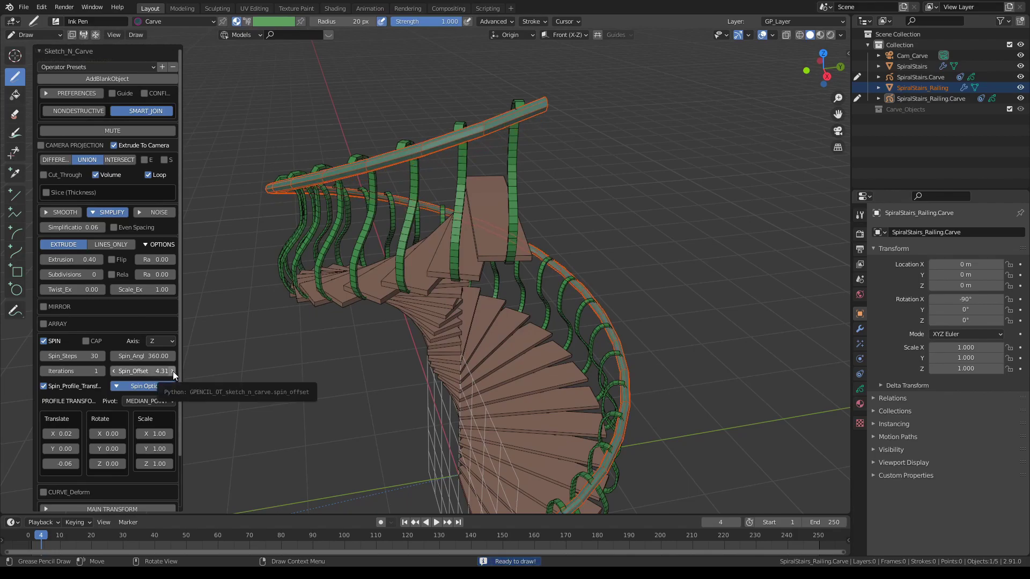
- Lower the railing profile's simplification to 0.03 for a rounder handrail
middle_drag(410, 288, 484, 281)
middle_drag(554, 478, 514, 443)
mouse_move(503, 249)
middle_down()
mouse_move(533, 261)
mouse_move(526, 297)
mouse_move(505, 260)
mouse_move(573, 236)
mouse_move(449, 261)
middle_up()
scroll(526, 298, down, 1)
scroll(526, 298, up, 2)
scroll(505, 260, up, 3)
scroll(531, 249, up, 2)
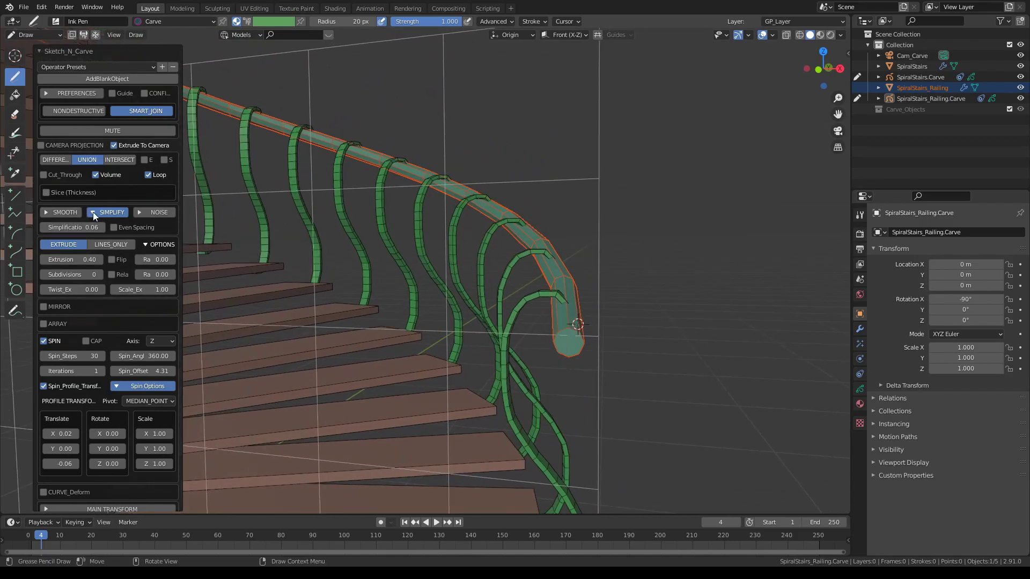
click(45, 227)
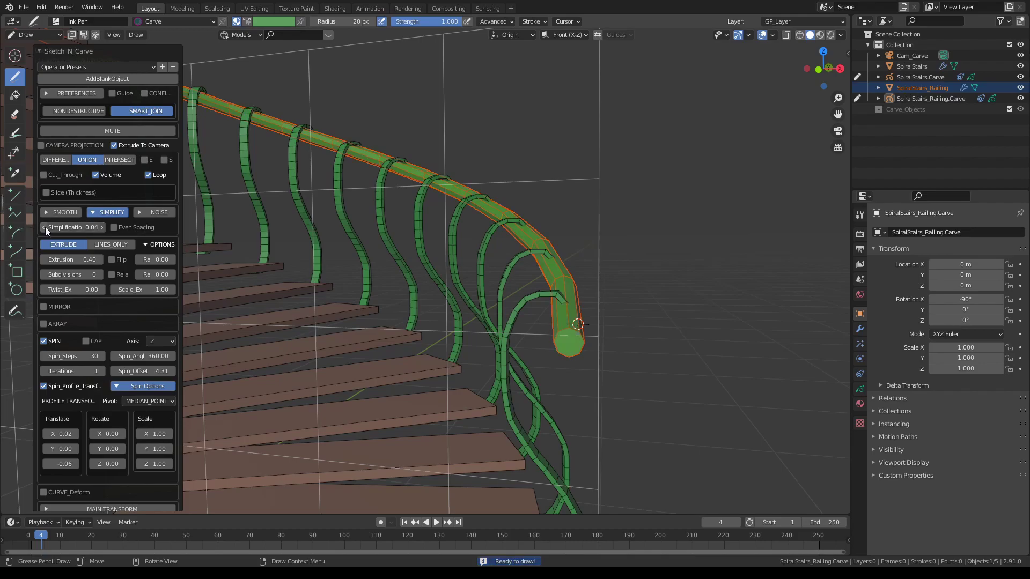
click(45, 227)
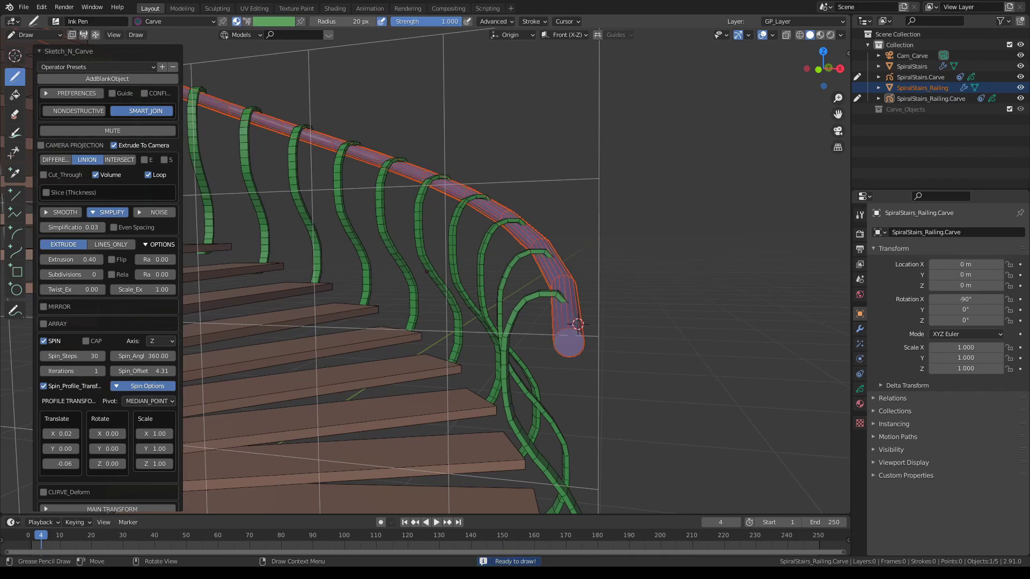
- Deselect all objects to clear the selection outline from the railing
middle_drag(426, 271, 381, 260)
scroll(451, 248, down, 5)
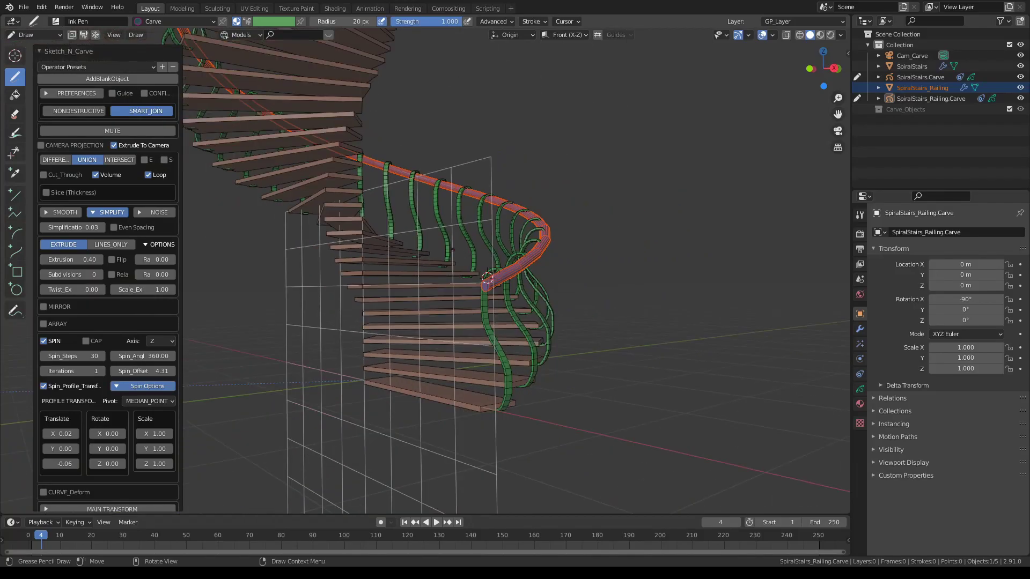
scroll(487, 279, down, 4)
middle_drag(487, 279, 473, 347)
key(alt+a)
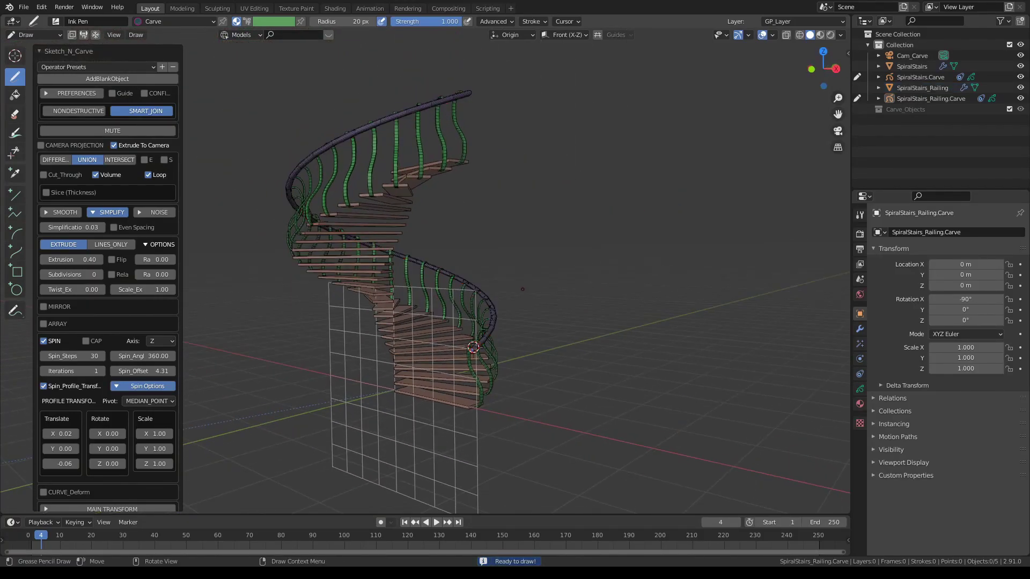
- Leave grease pencil Draw mode for the railing carve object and return to Object Mode
middle_drag(522, 289, 560, 288)
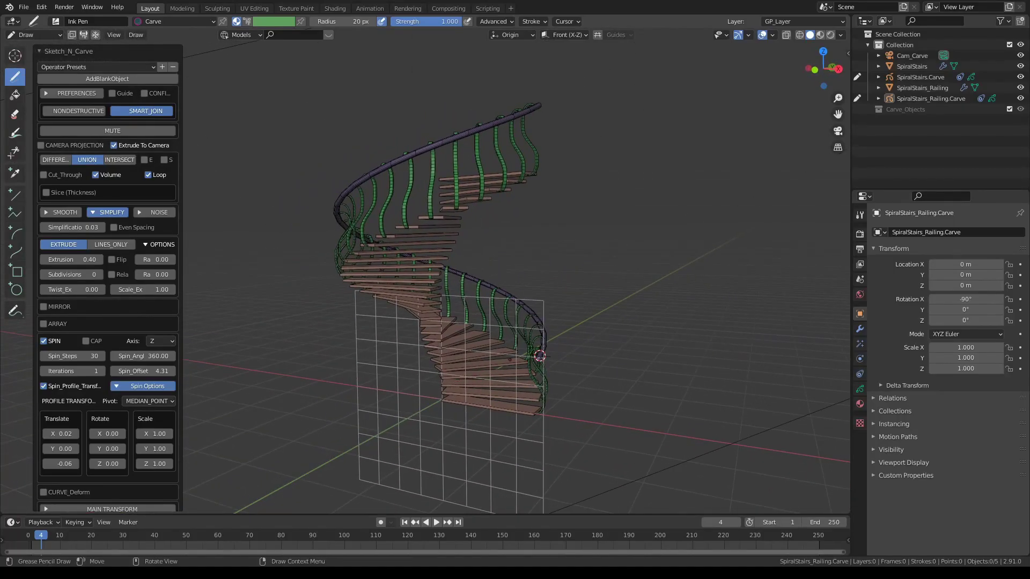
middle_drag(509, 358, 436, 383)
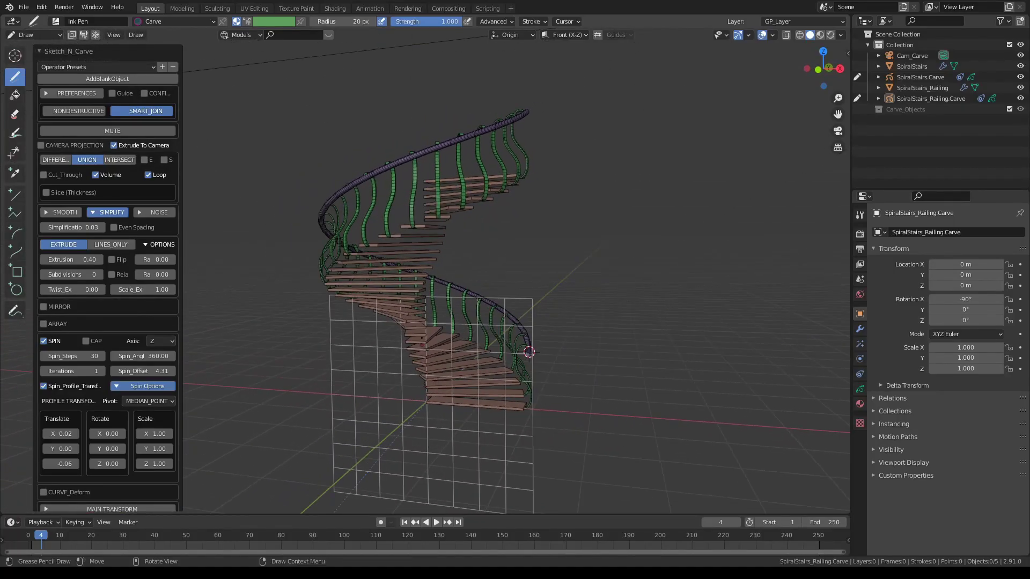
middle_drag(535, 235, 566, 274)
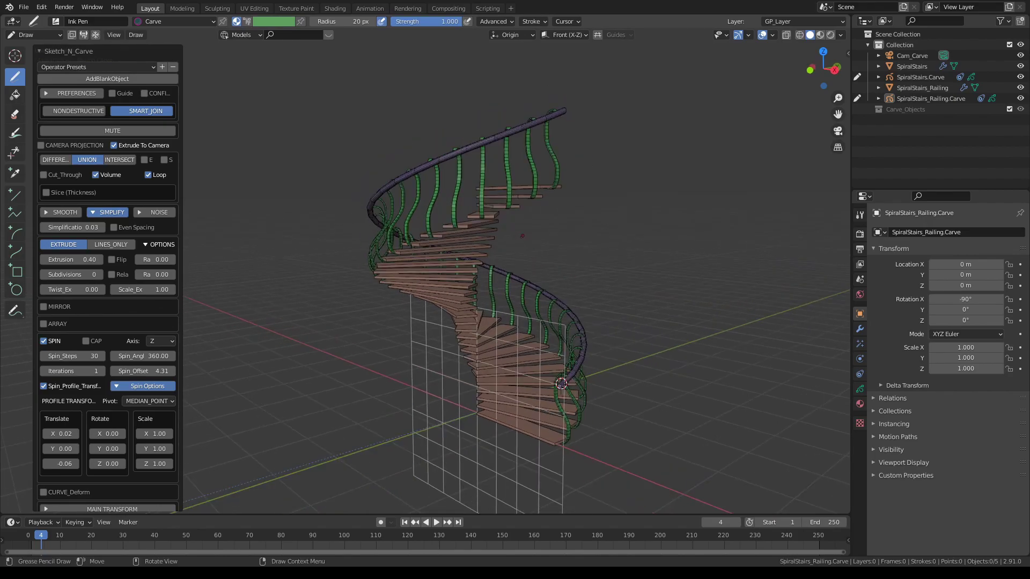
scroll(544, 281, up, 1)
key(ctrl+Tab)
scroll(493, 284, down, 1)
middle_drag(483, 282, 494, 284)
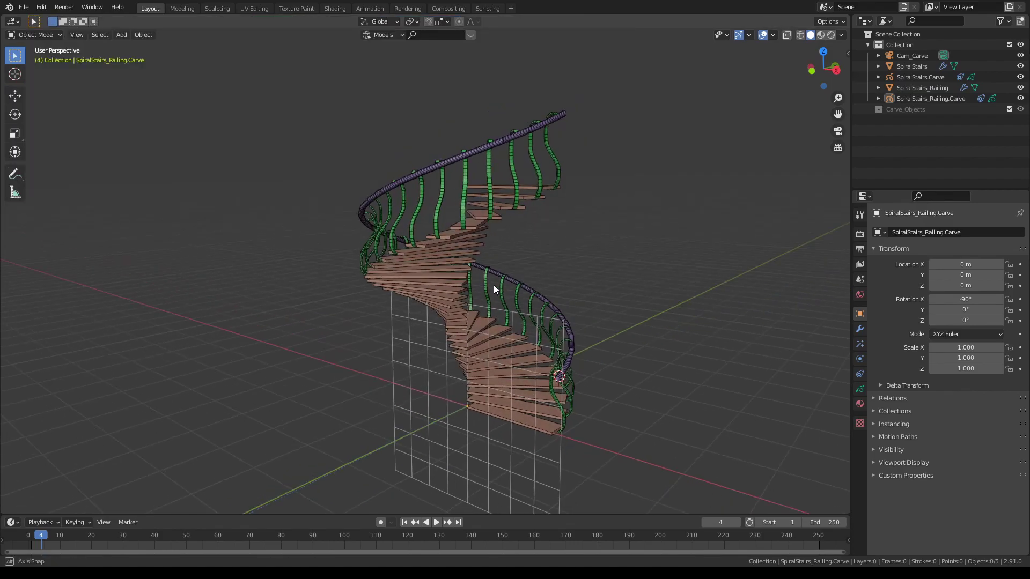
- Examine the complete staircase from several angles with the viewport overlays hidden, and show the overlays again
click(762, 35)
scroll(594, 198, up, 2)
middle_drag(593, 202, 600, 259)
click(763, 35)
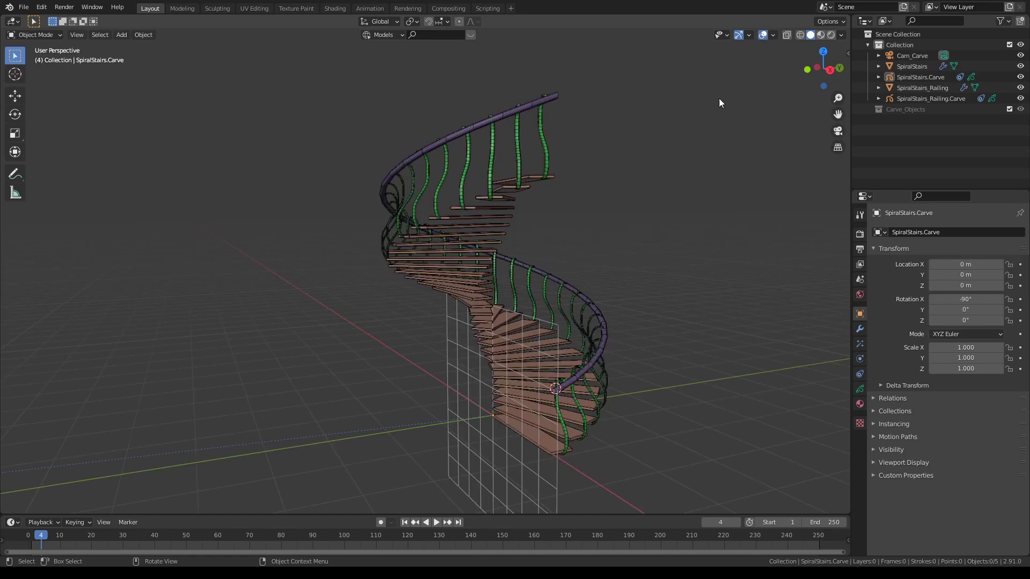
middle_drag(590, 193, 587, 245)
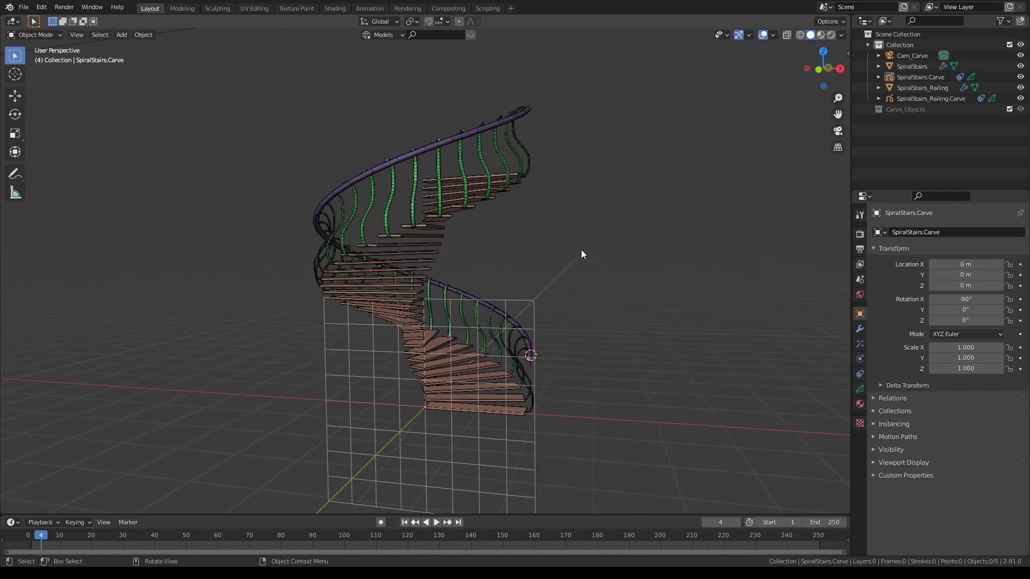